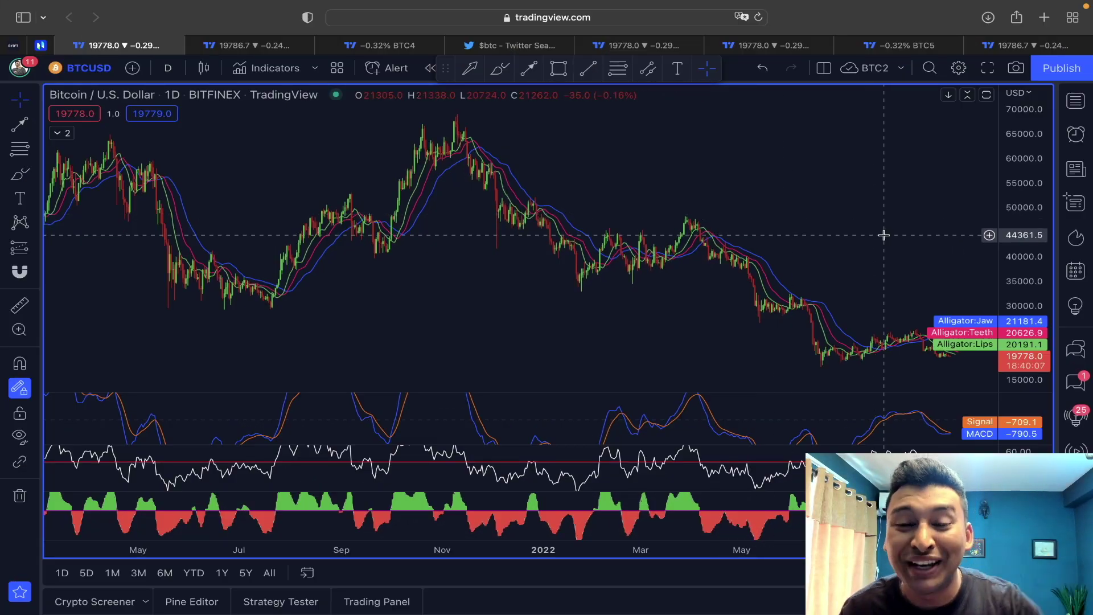
- Highlight the August 2022 bearish crossovers with rectangles on the Alligator lines, the MACD, the oscillator below it and the histogram
scroll(876, 233, up, 10)
scroll(877, 239, up, 5)
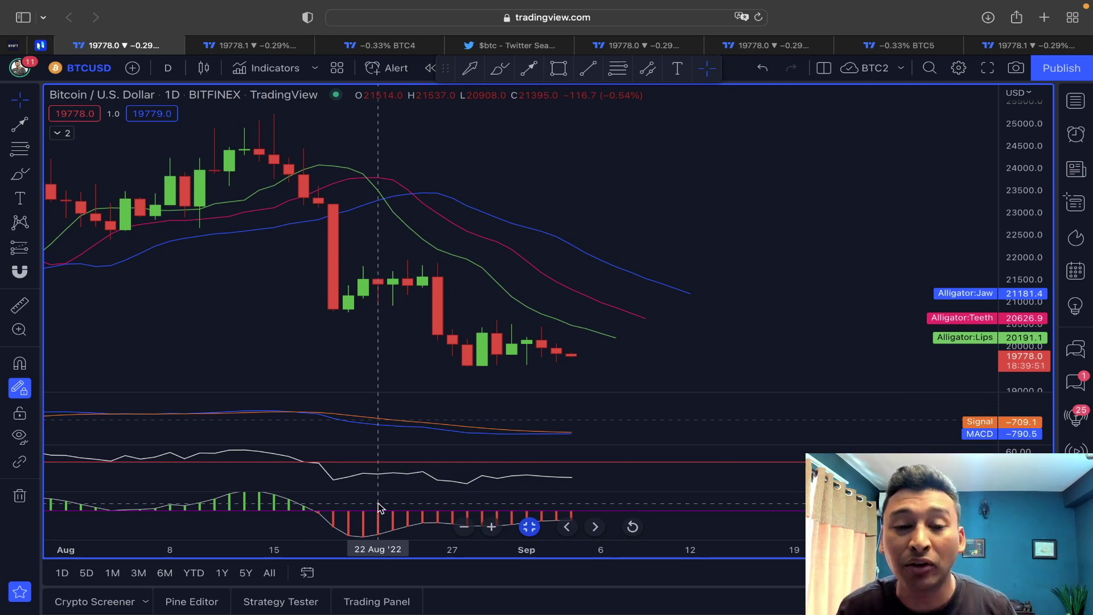
scroll(393, 290, down, 4)
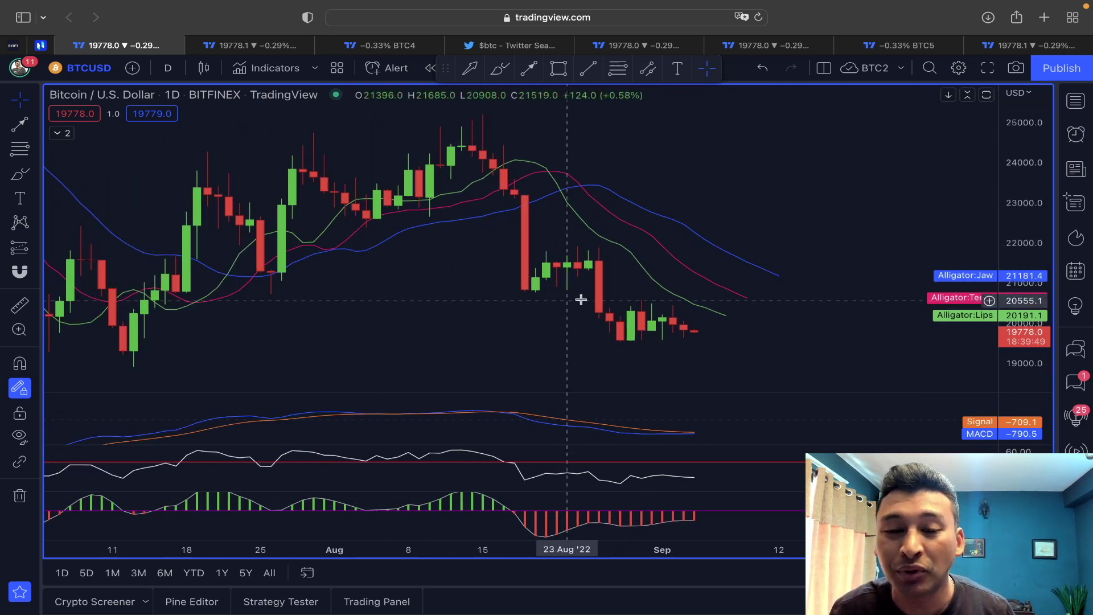
click(559, 67)
mouse_move(541, 166)
mouse_down()
mouse_move(552, 185)
mouse_move(601, 212)
mouse_up()
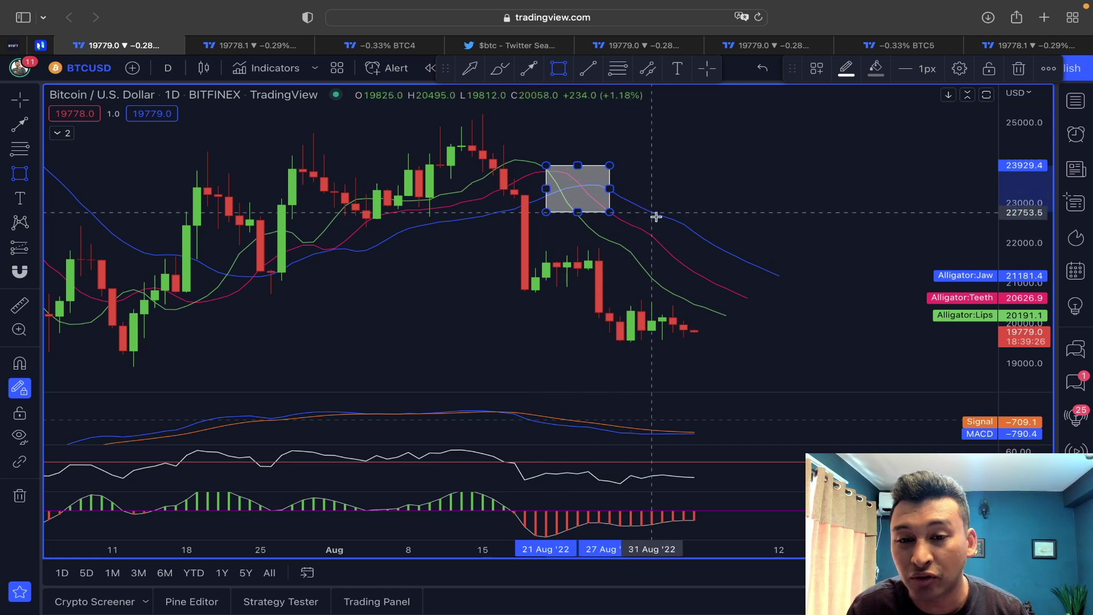
drag(495, 405, 521, 422)
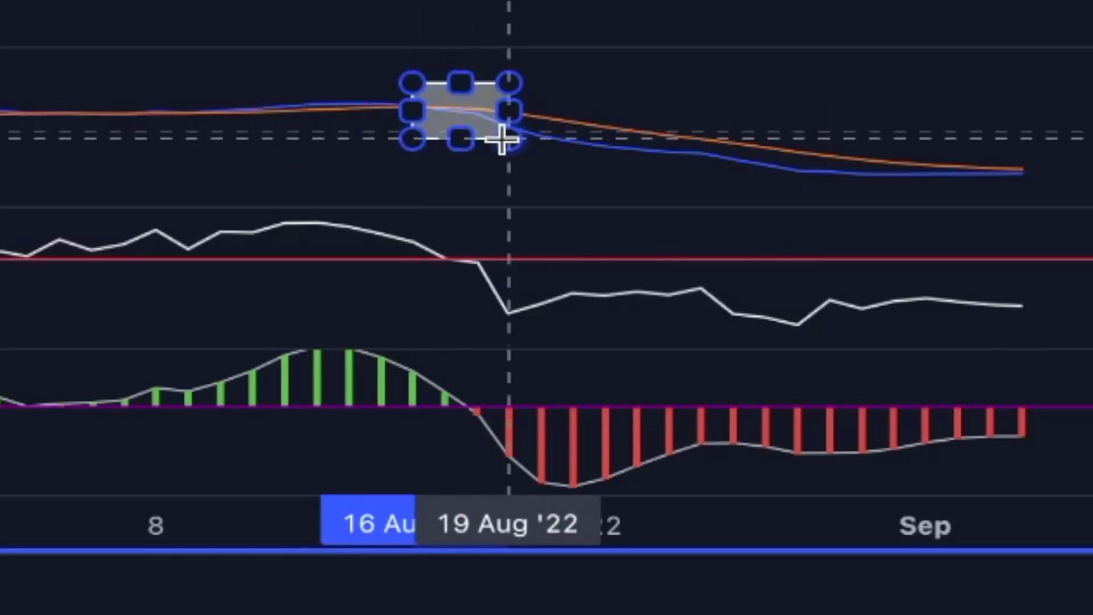
drag(413, 234, 508, 279)
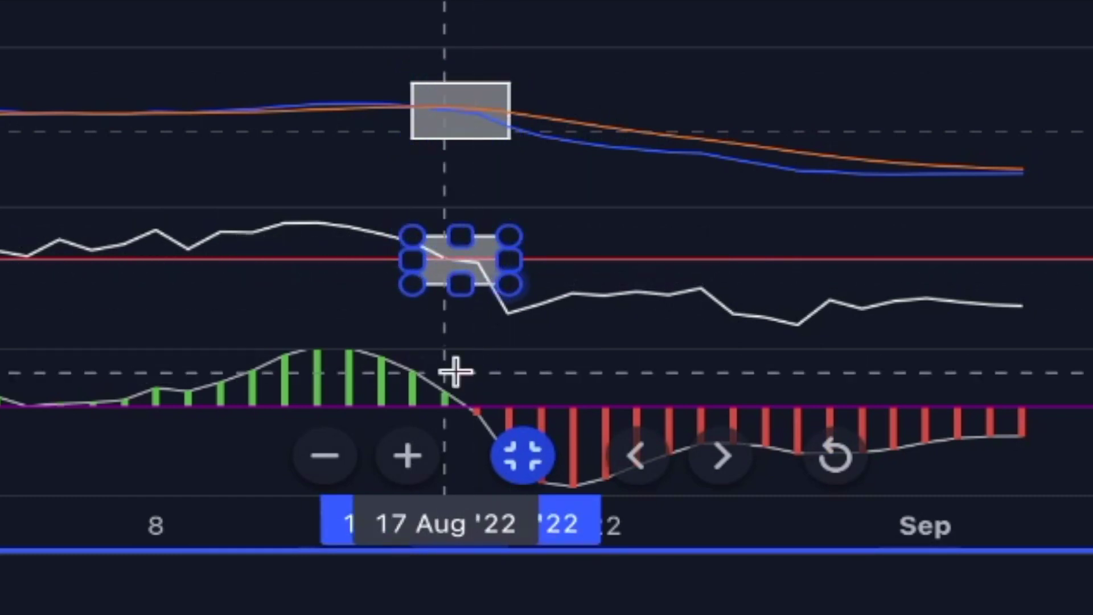
drag(417, 371, 478, 453)
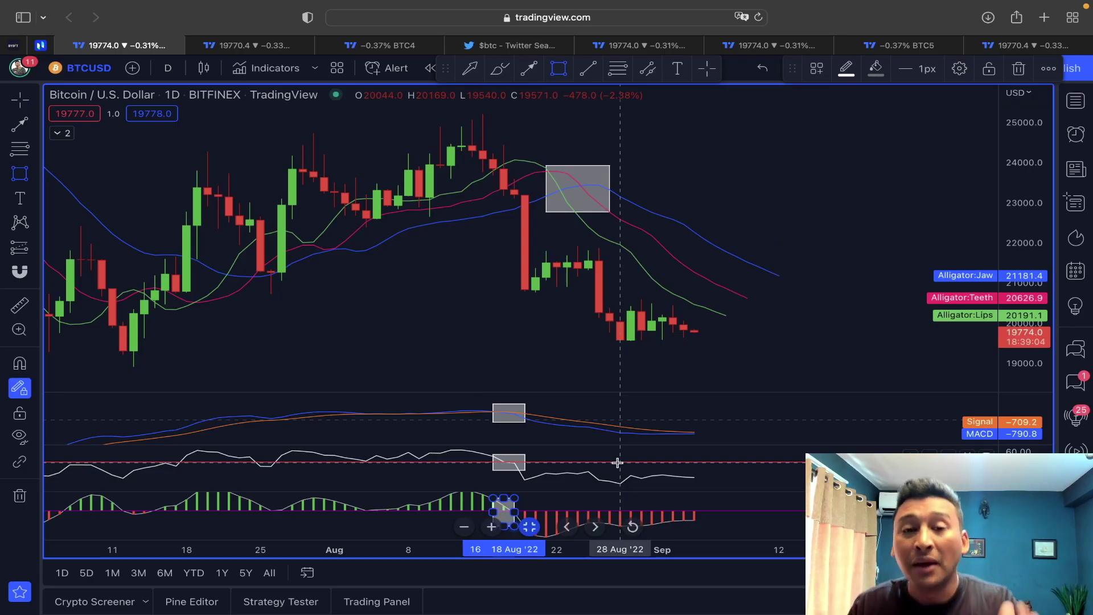
- Mark the April 2022 bearish crossovers with rectangles on the Alligator lines, the MACD, the white oscillator and the histogram
scroll(400, 234, down, 10)
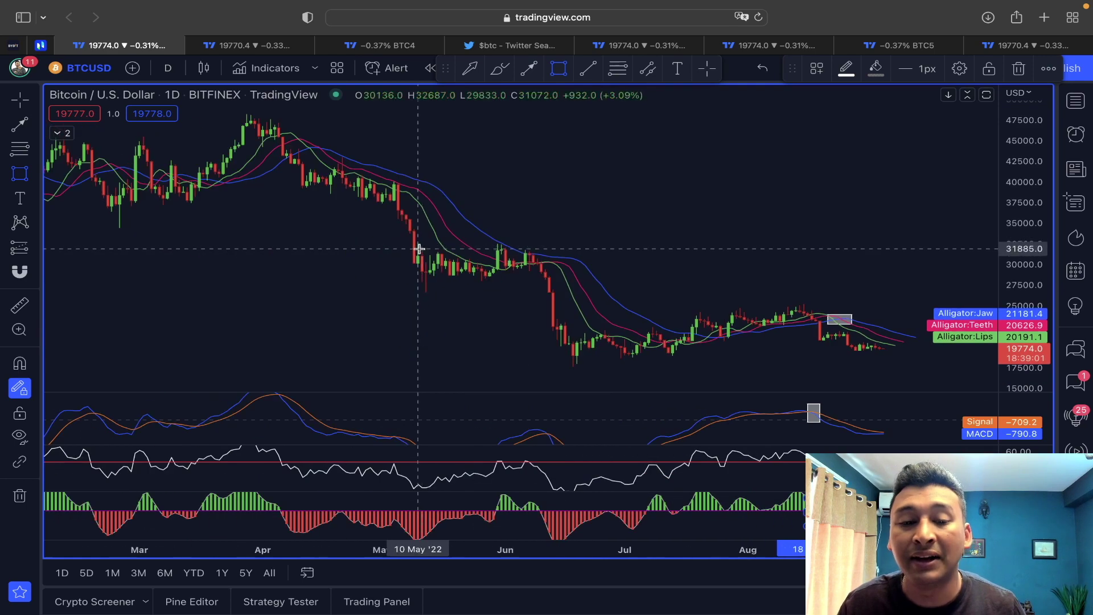
scroll(430, 229, up, 2)
scroll(432, 222, down, 2)
scroll(438, 216, left, 5)
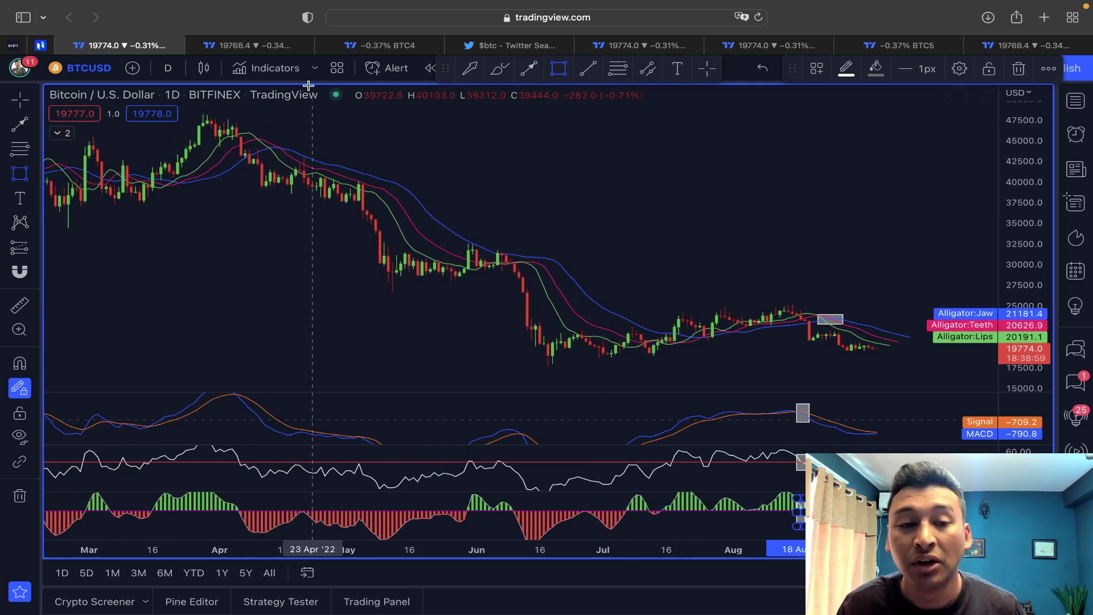
drag(250, 139, 290, 162)
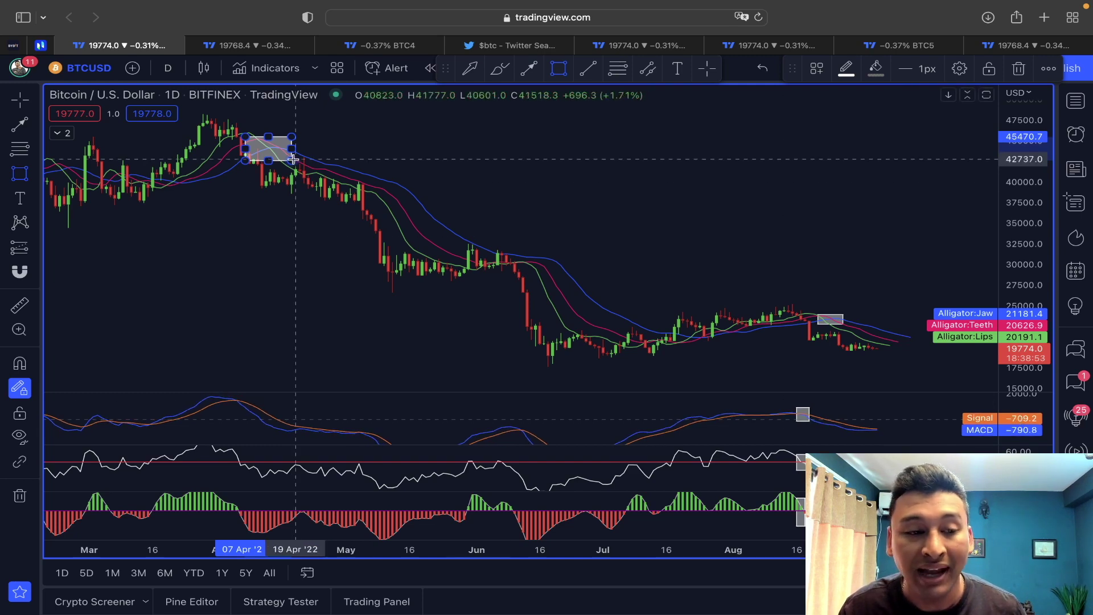
drag(225, 409, 243, 394)
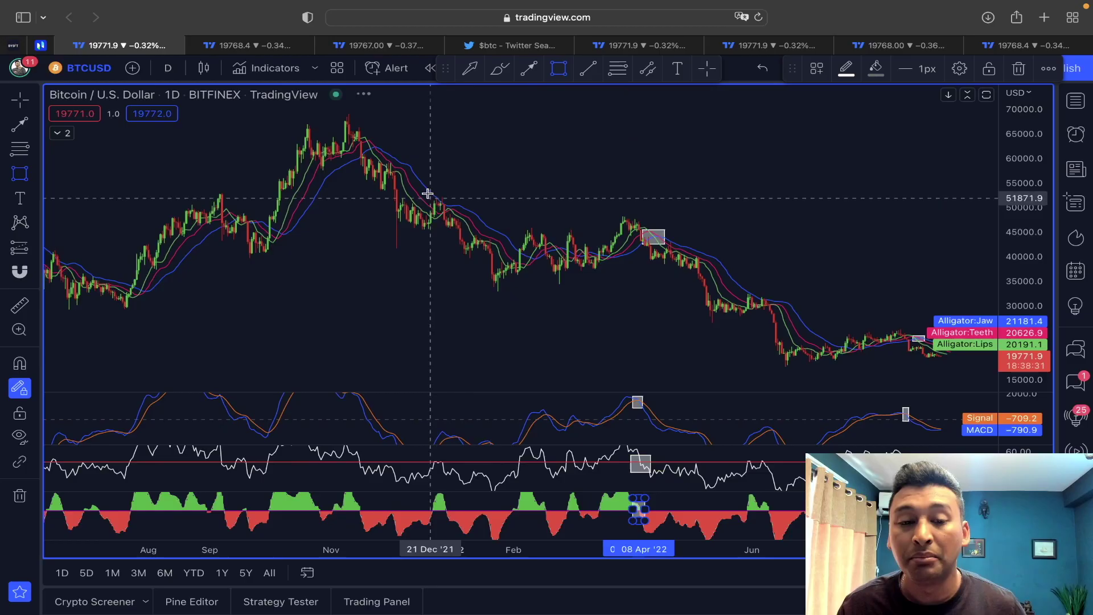
- Draw rectangles around the bullish Alligator crossovers of late July 2021 and early October 2021 on the price chart
scroll(424, 196, down, 8)
scroll(423, 196, up, 5)
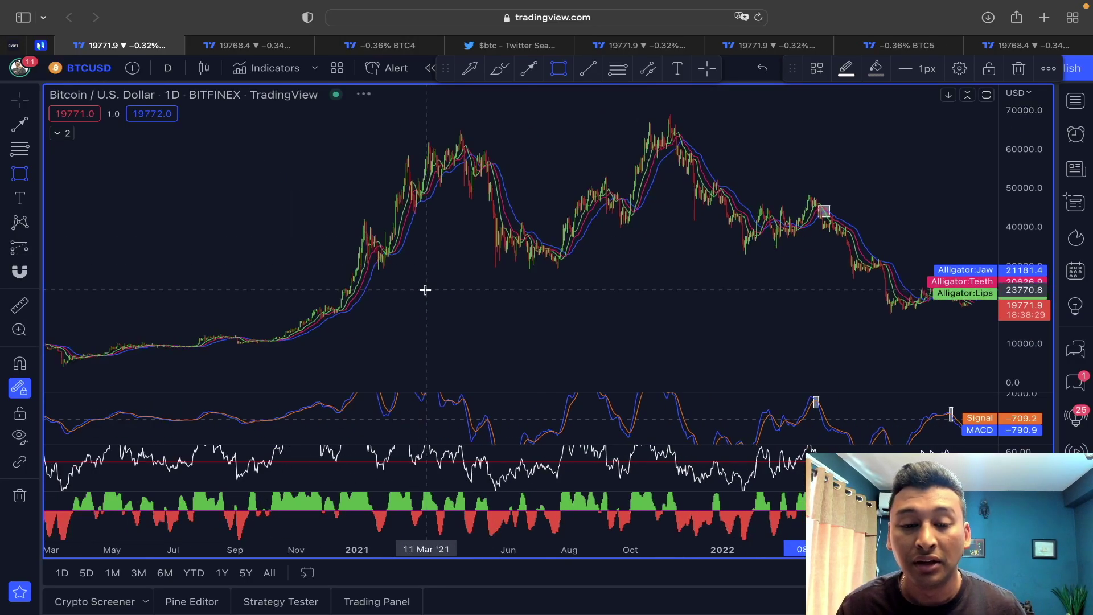
scroll(433, 279, up, 2)
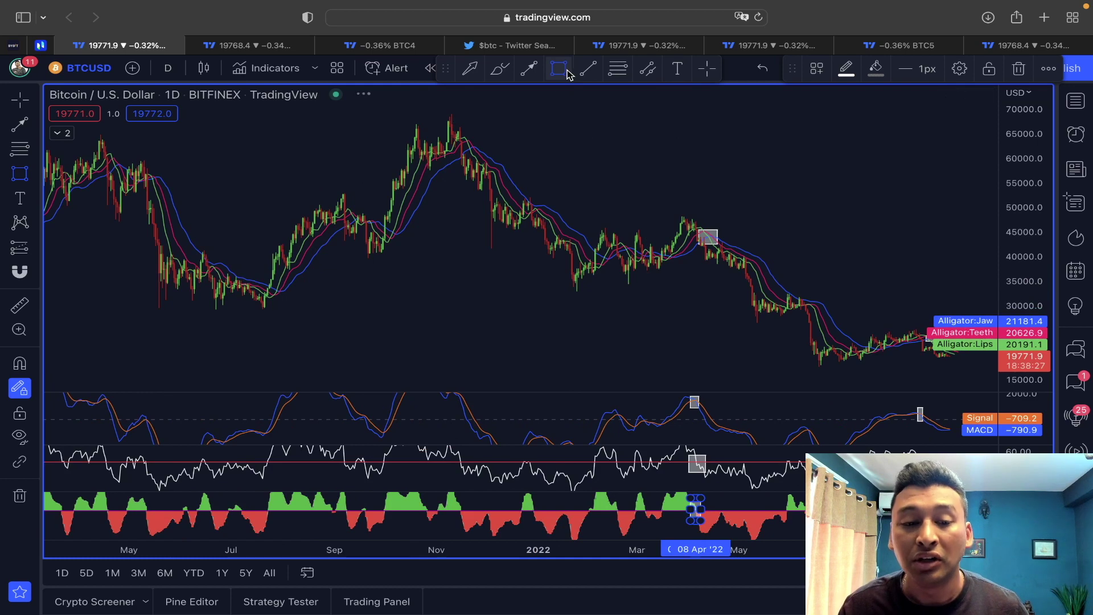
drag(270, 285, 293, 298)
drag(381, 217, 409, 242)
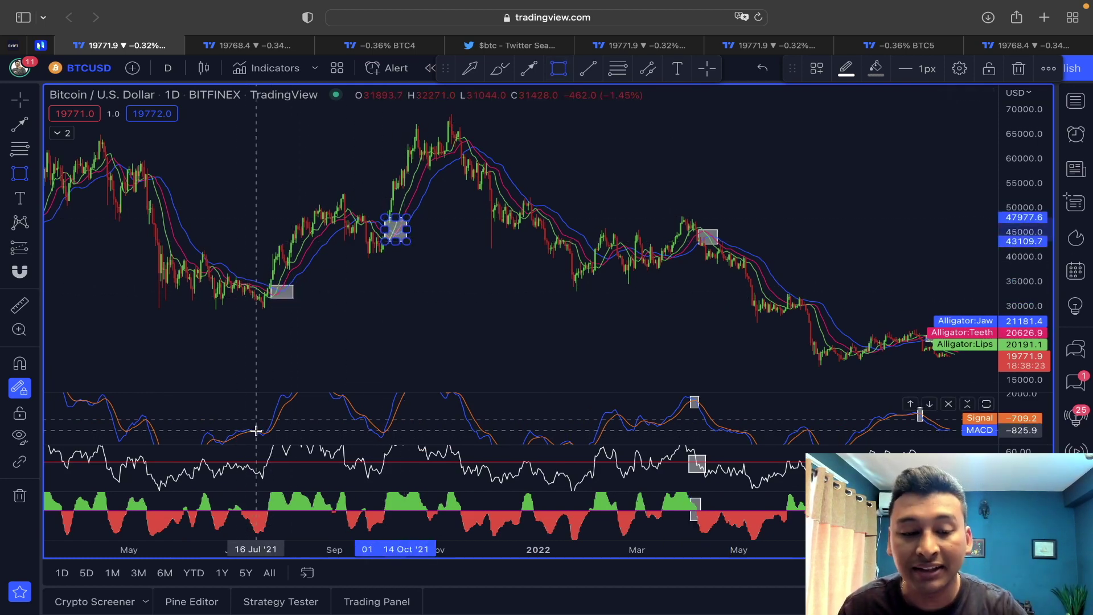
- Box the July 2021 bullish crossovers on the three lower indicators and draw upward arrows along the two 2021 rallies
drag(256, 430, 271, 430)
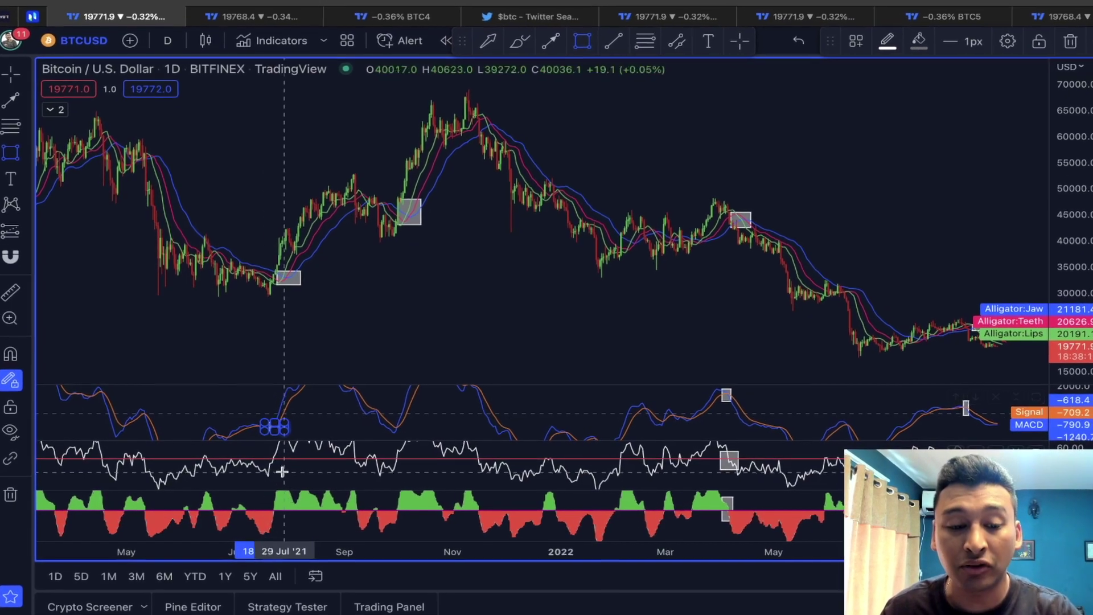
drag(263, 452, 285, 469)
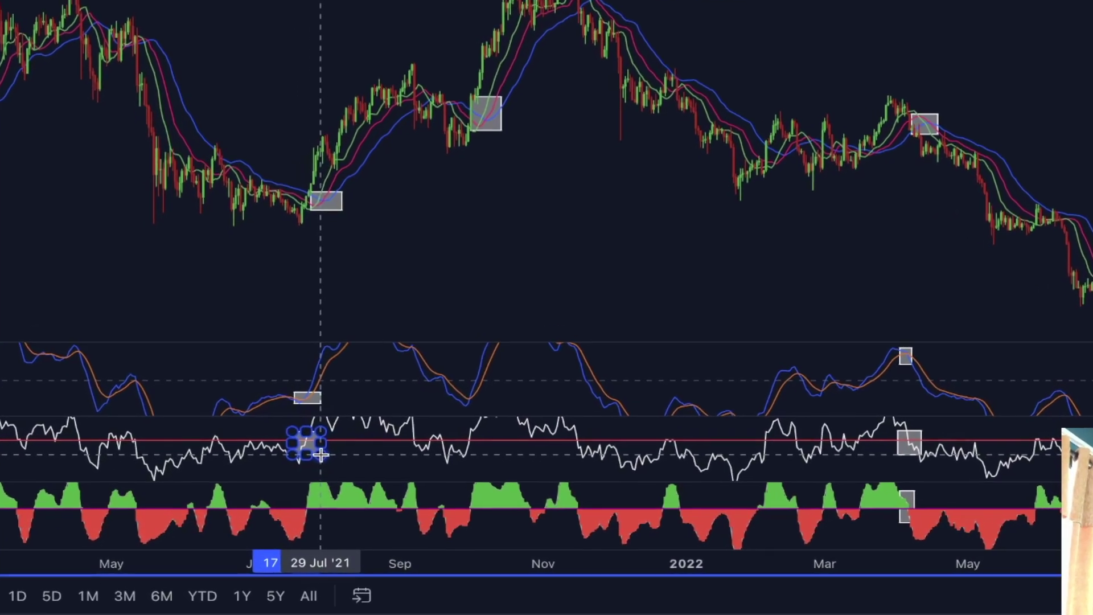
drag(359, 487, 419, 517)
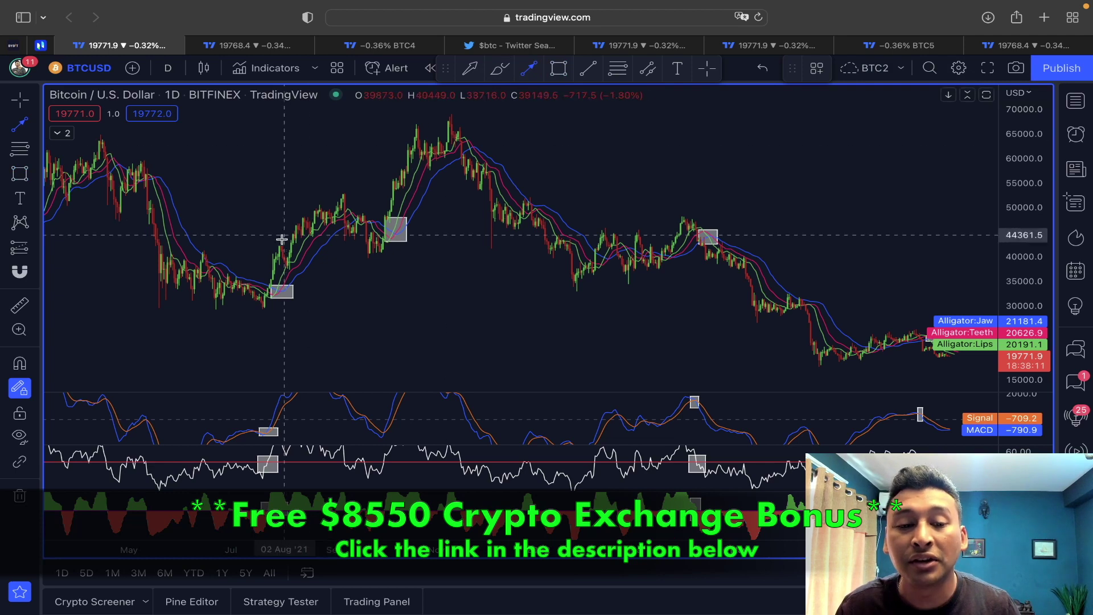
mouse_move(245, 265)
mouse_down()
mouse_move(306, 188)
mouse_move(366, 159)
mouse_move(405, 109)
mouse_up()
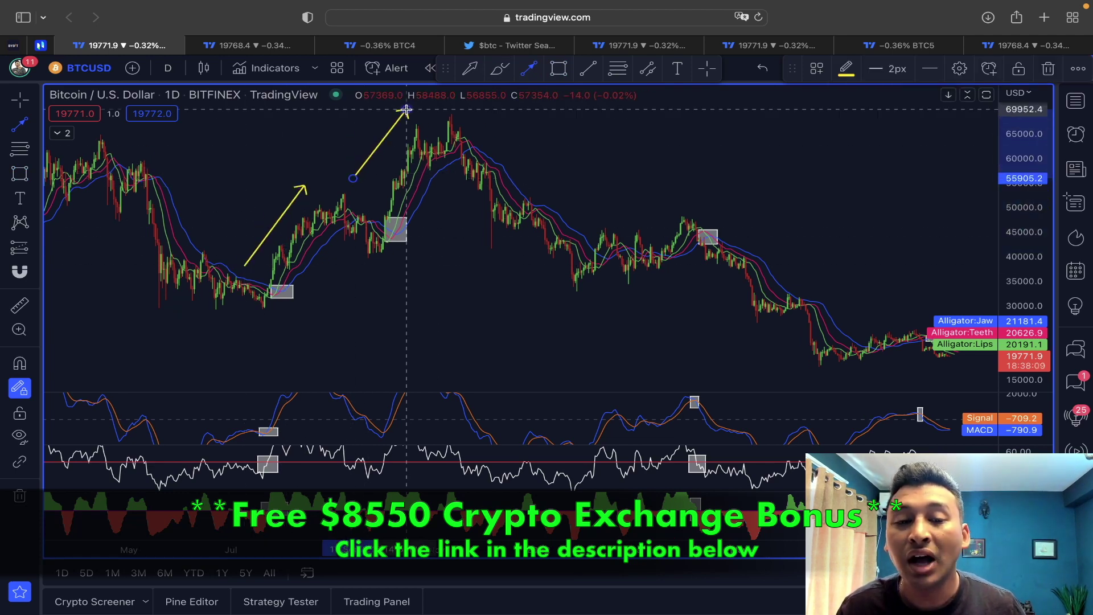
- Remove all rectangles and arrows from the daily Bitcoin chart
scroll(678, 220, up, 10)
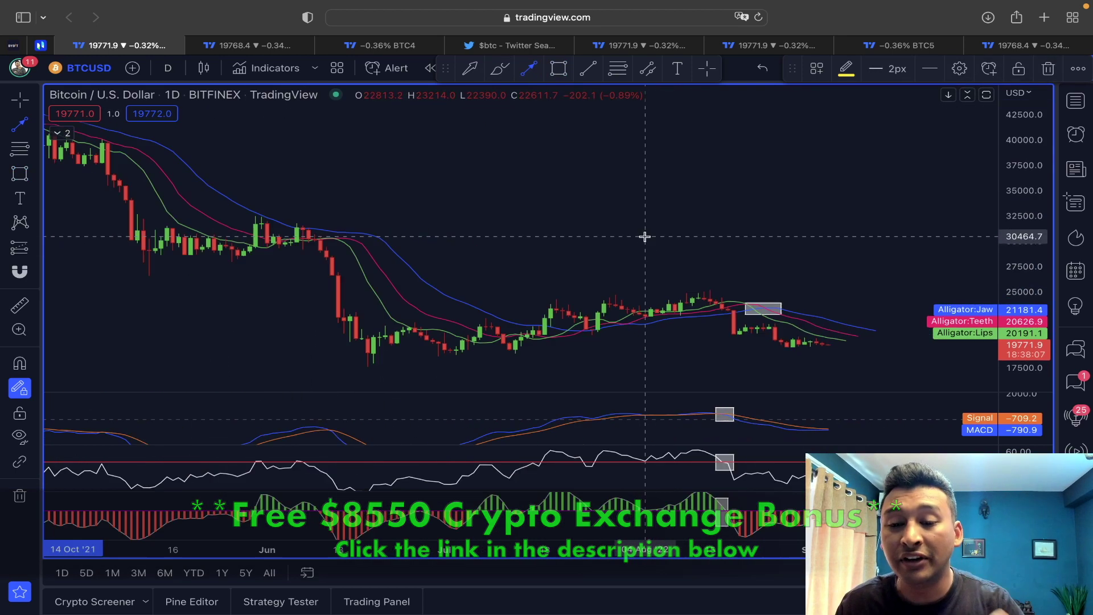
scroll(625, 241, up, 2)
click(34, 501)
click(97, 494)
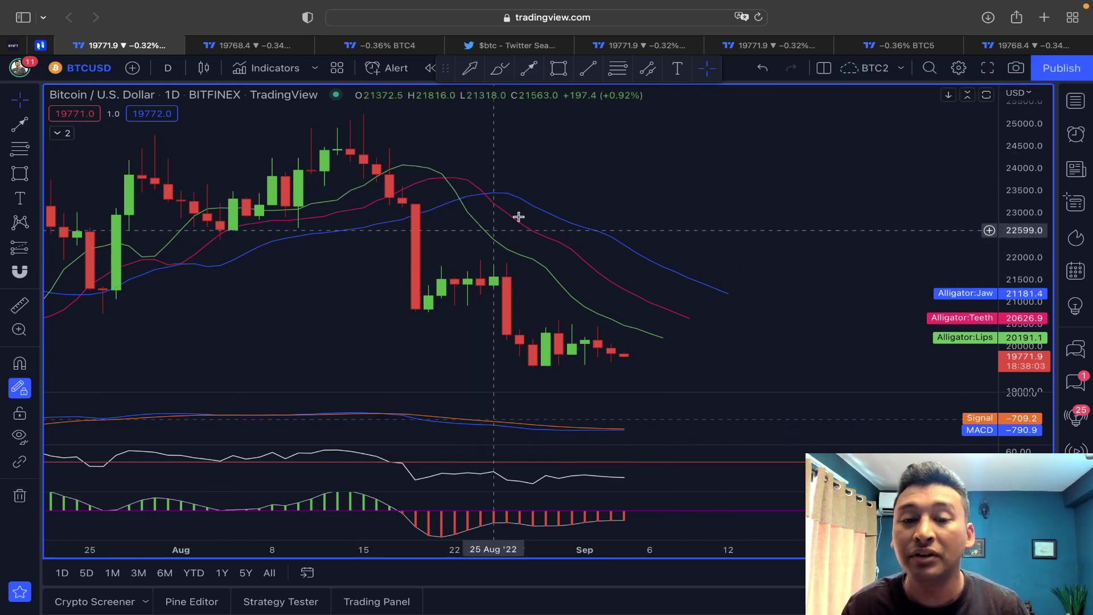
- Box the August 2022 bearish crossovers again on the Alligator lines and on each of the three lower indicators
click(559, 67)
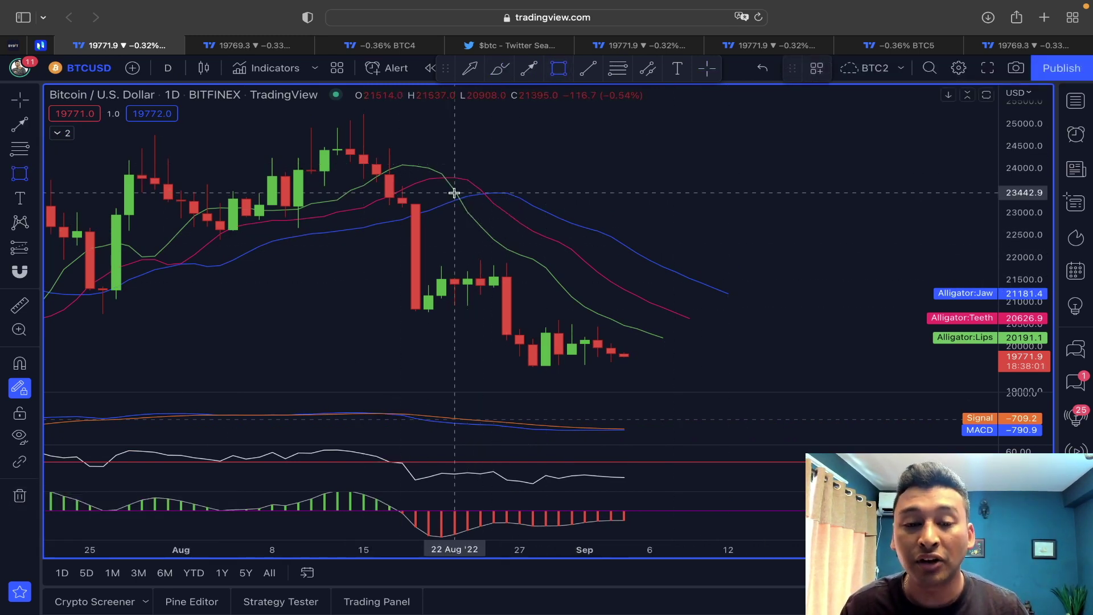
drag(441, 161, 494, 220)
mouse_move(376, 406)
mouse_down()
mouse_move(416, 423)
mouse_move(403, 472)
mouse_up()
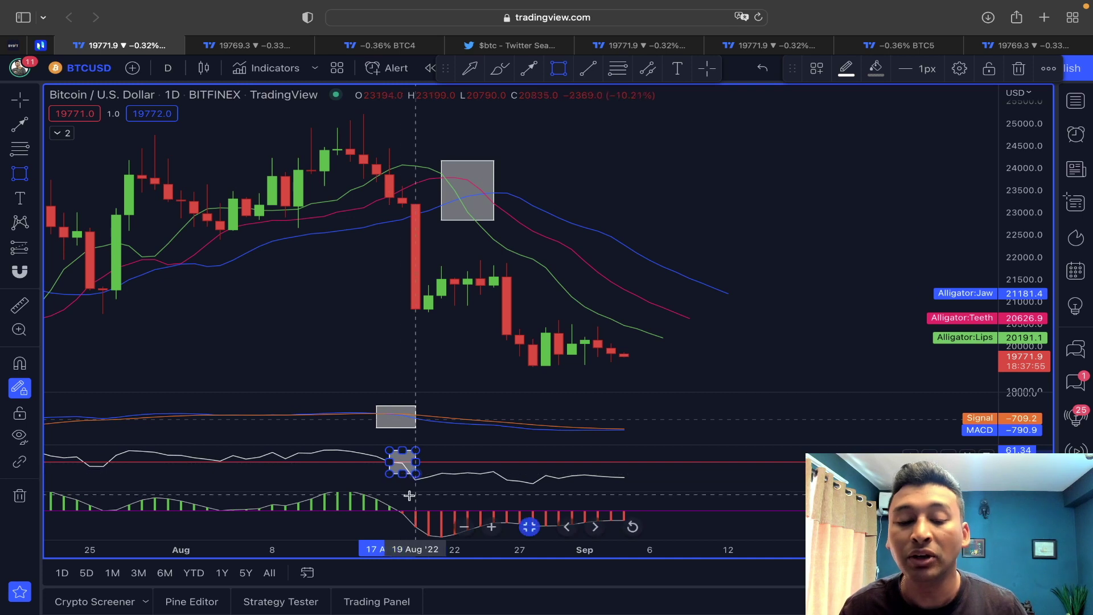
drag(378, 498, 415, 528)
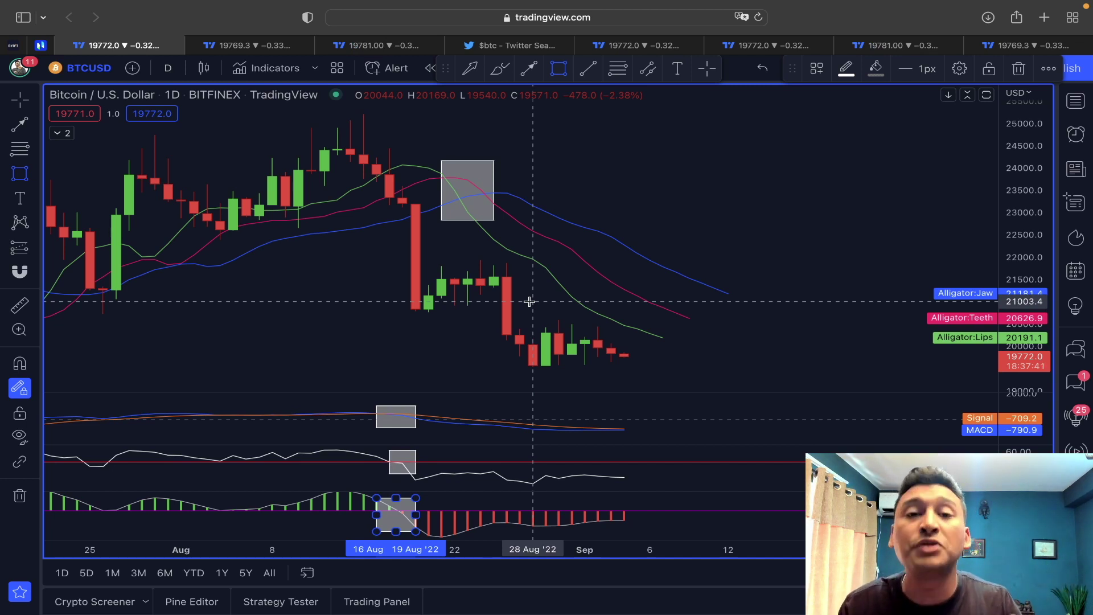
- Switch to the YouTube video description and highlight the Bybit "$4'450 Bonus" and the Phemex "$4100" offer
scroll(583, 305, down, 1)
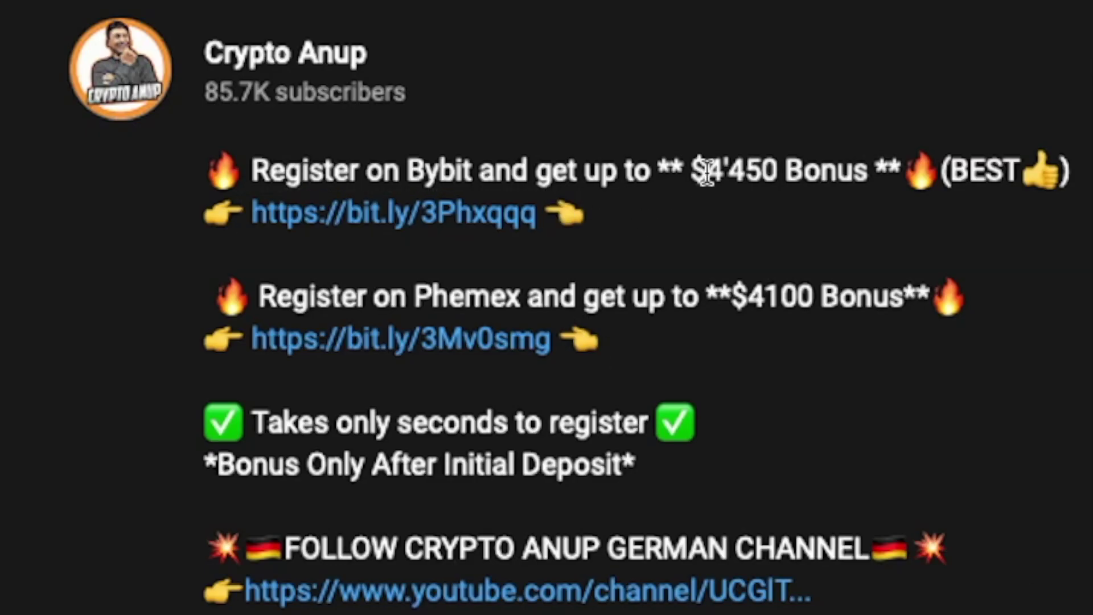
double_click(727, 166)
drag(763, 171, 832, 182)
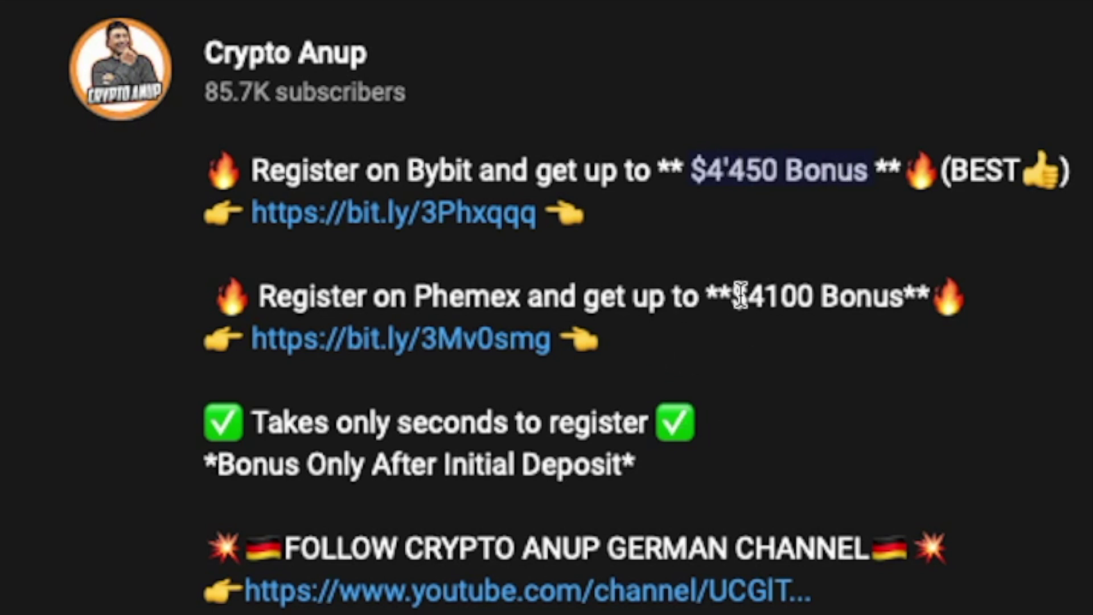
double_click(740, 295)
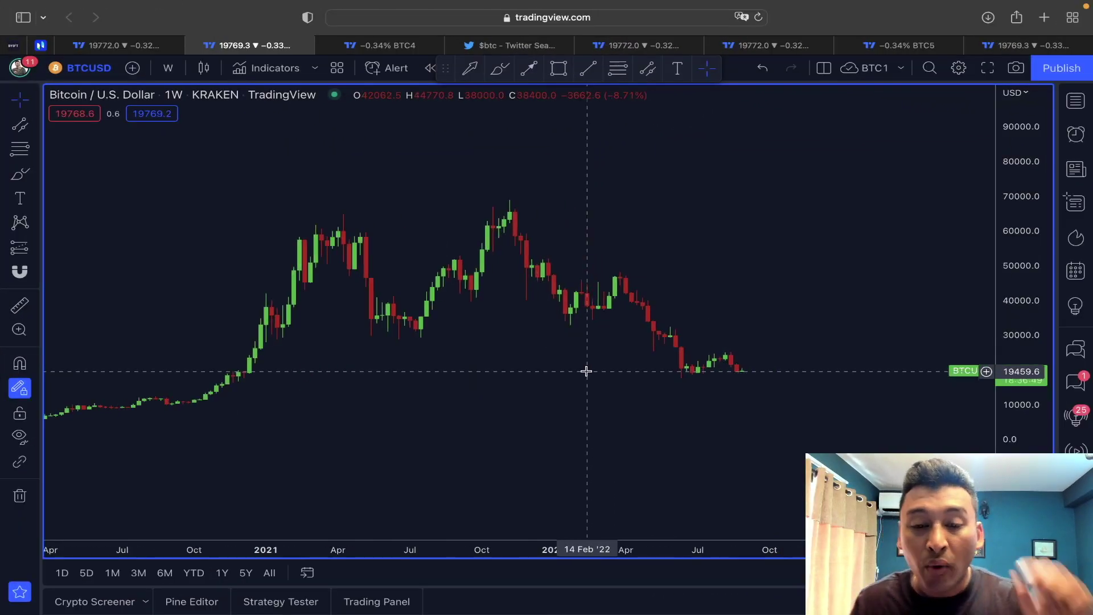
- On the weekly Bitcoin chart, draw a descending resistance line from the November 2021 high past the March 2022 peak, extended back to 14 Jun '21
scroll(588, 371, up, 1)
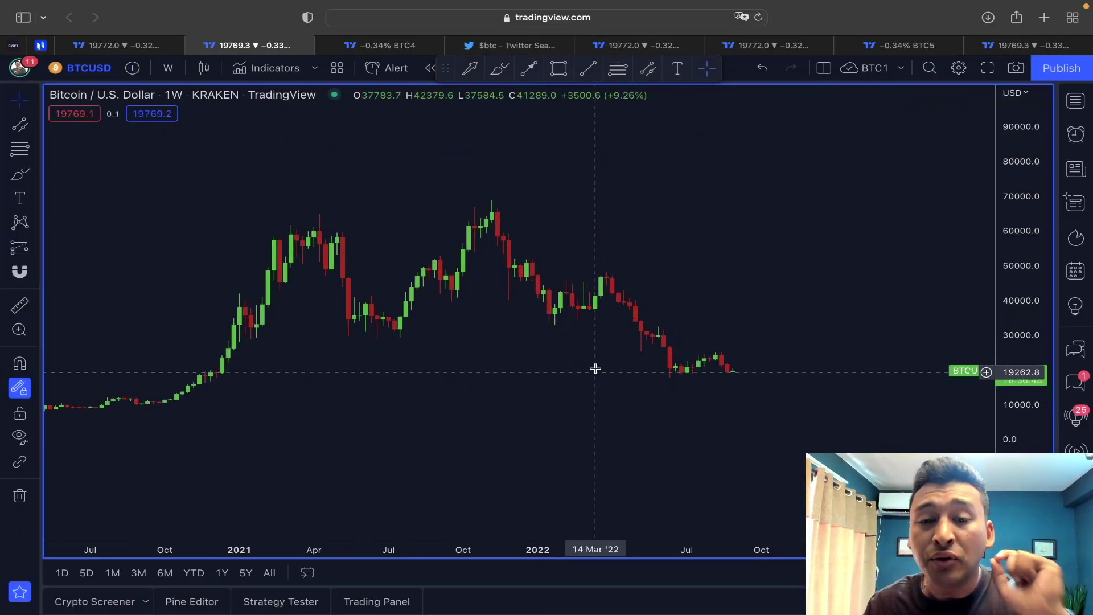
click(654, 69)
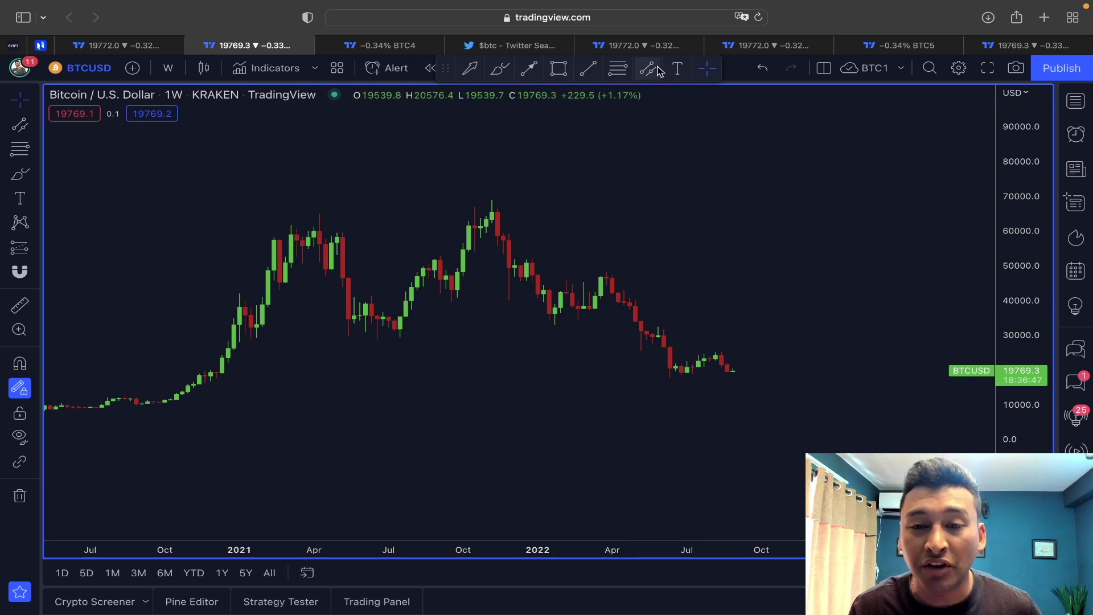
click(492, 209)
click(823, 401)
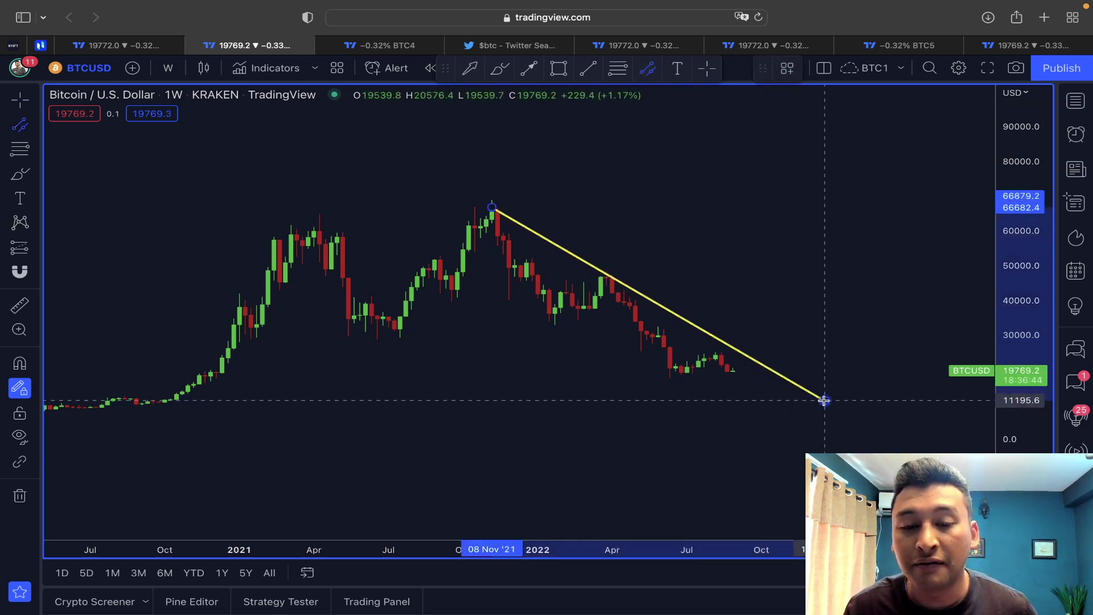
drag(492, 209, 371, 140)
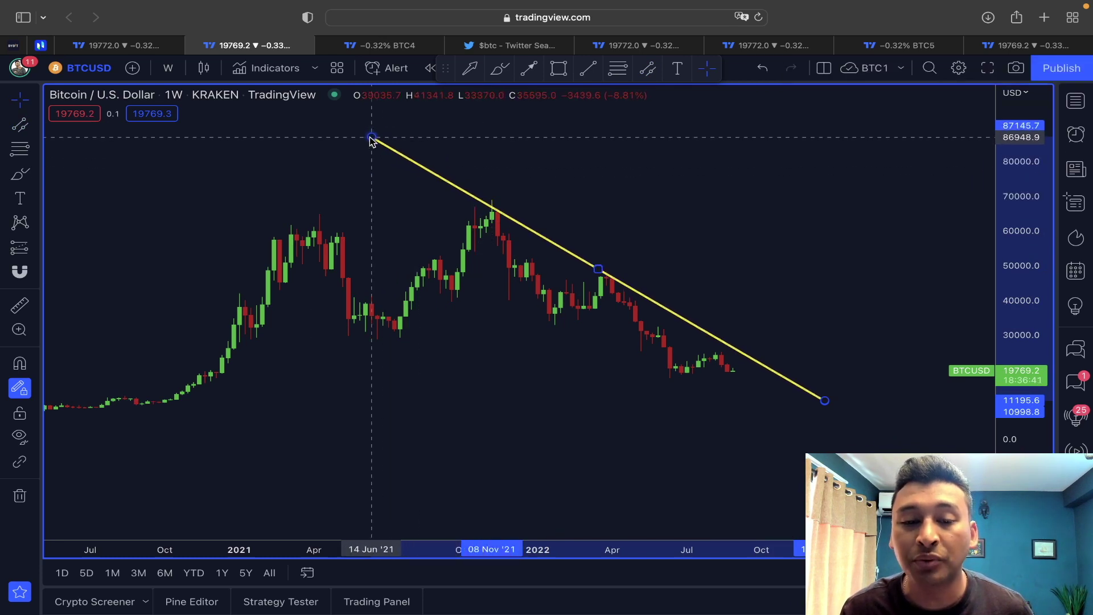
- Draw a support line from 17 May '21 down to about 12,000, join the resistance line to its tip and extend it back to early 2021
click(647, 68)
click(348, 321)
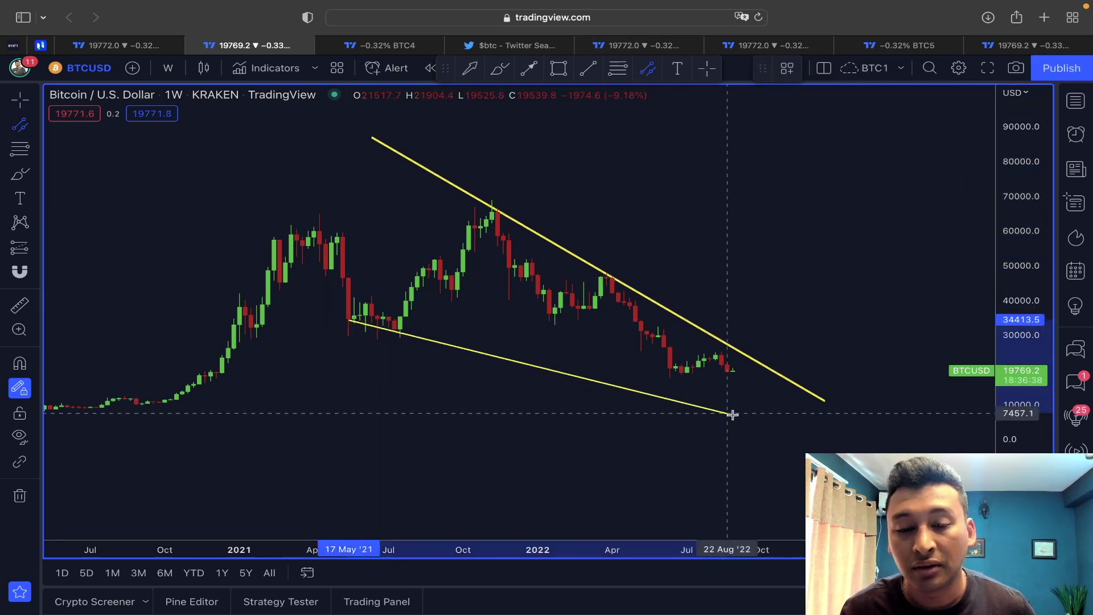
click(815, 397)
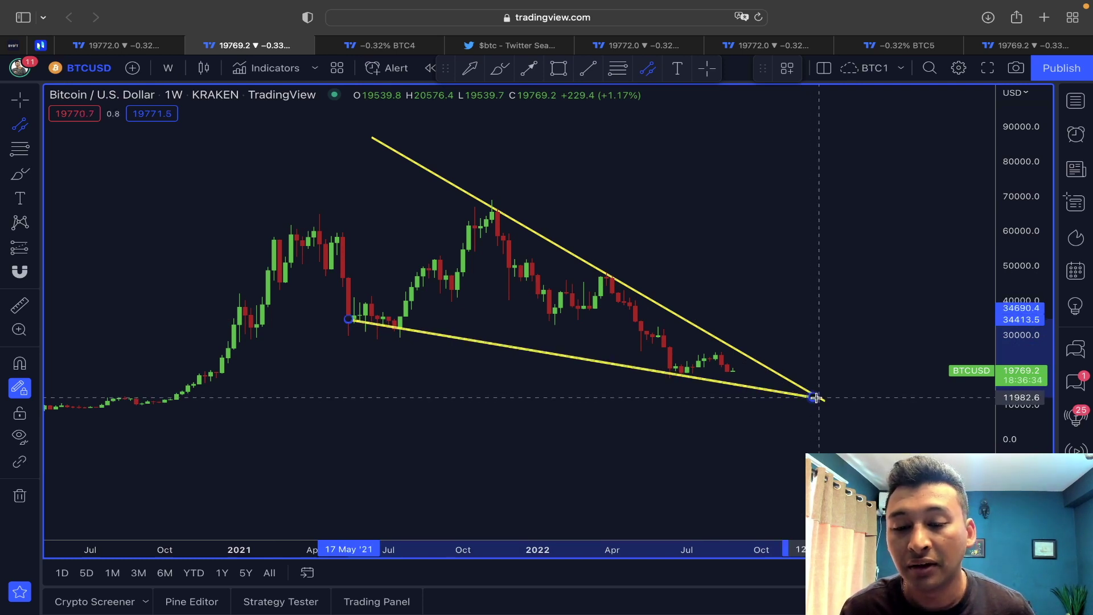
drag(824, 401, 814, 397)
click(744, 226)
drag(351, 320, 230, 301)
- Circle the narrowing tip of the wedge with an ellipse and delete the ellipse
drag(594, 175, 596, 174)
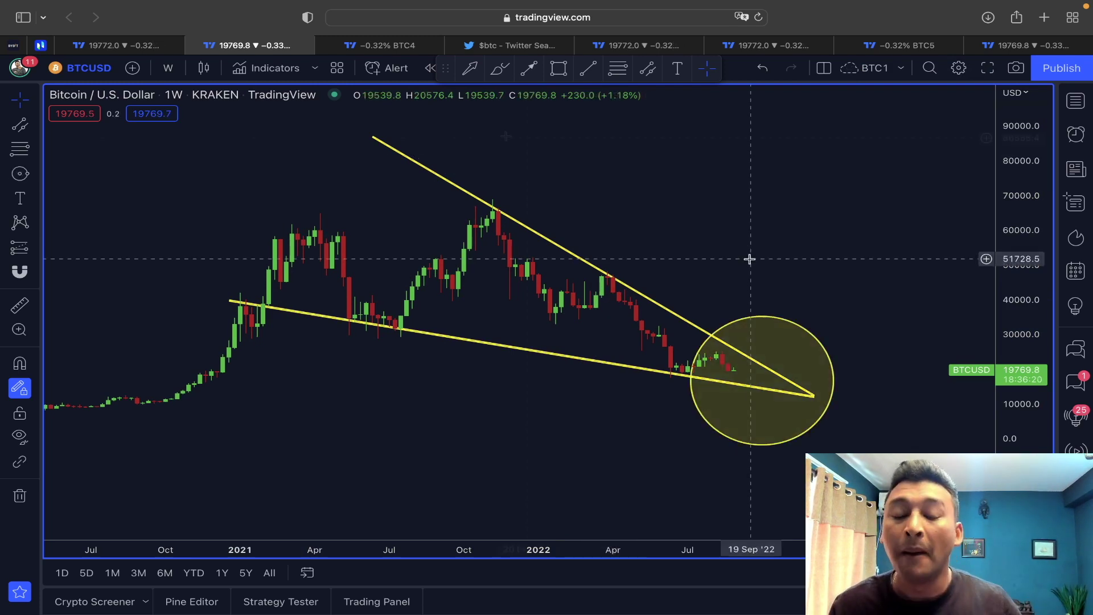
click(771, 314)
key(BackSpace)
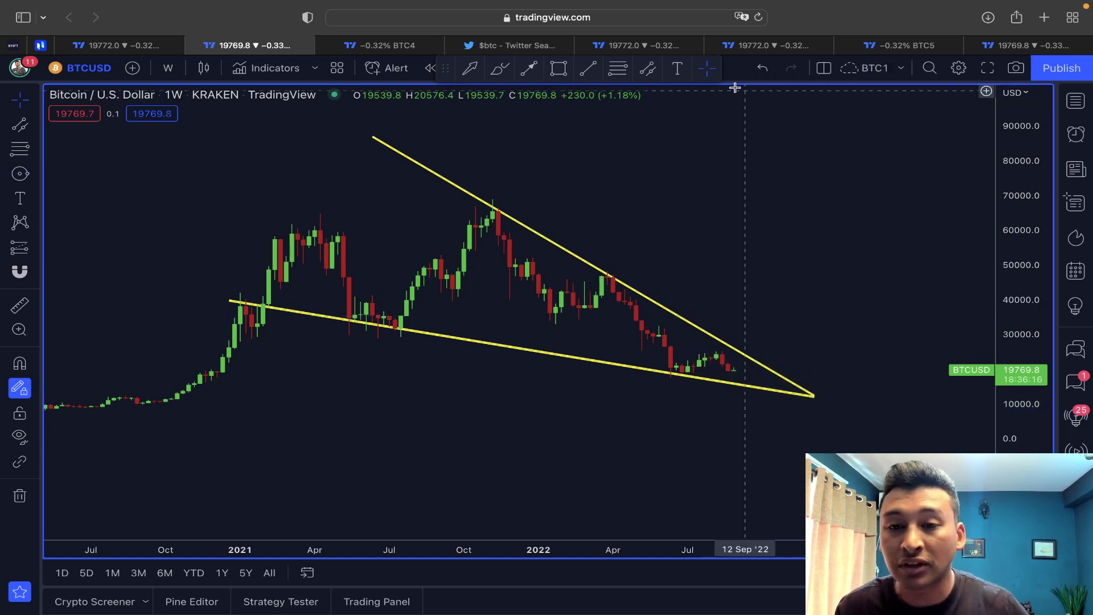
- Box support at about 19,066–19,656 from 27 Jun to 24 Oct '22, project arrows zigzagging to an upward wedge breakout, and undo these drawings
click(682, 371)
click(778, 371)
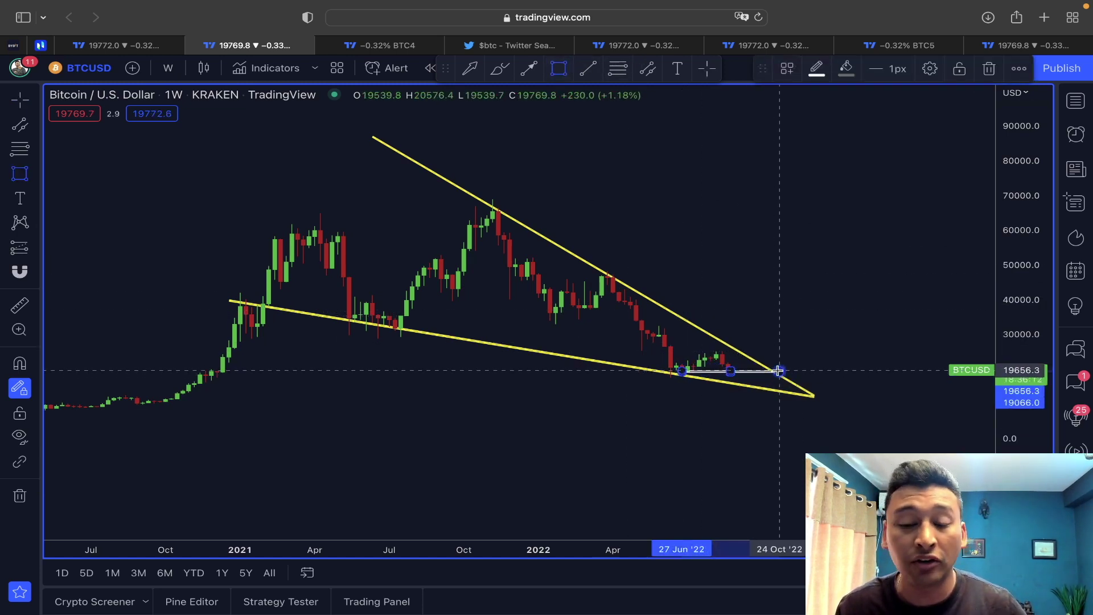
click(594, 69)
click(735, 371)
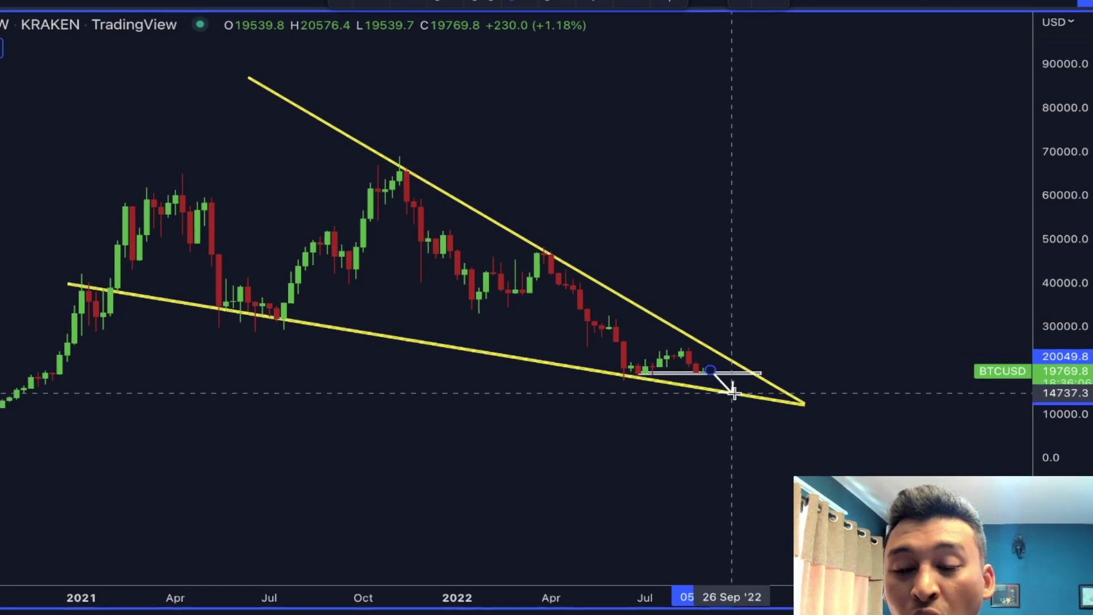
click(693, 395)
click(720, 380)
click(747, 390)
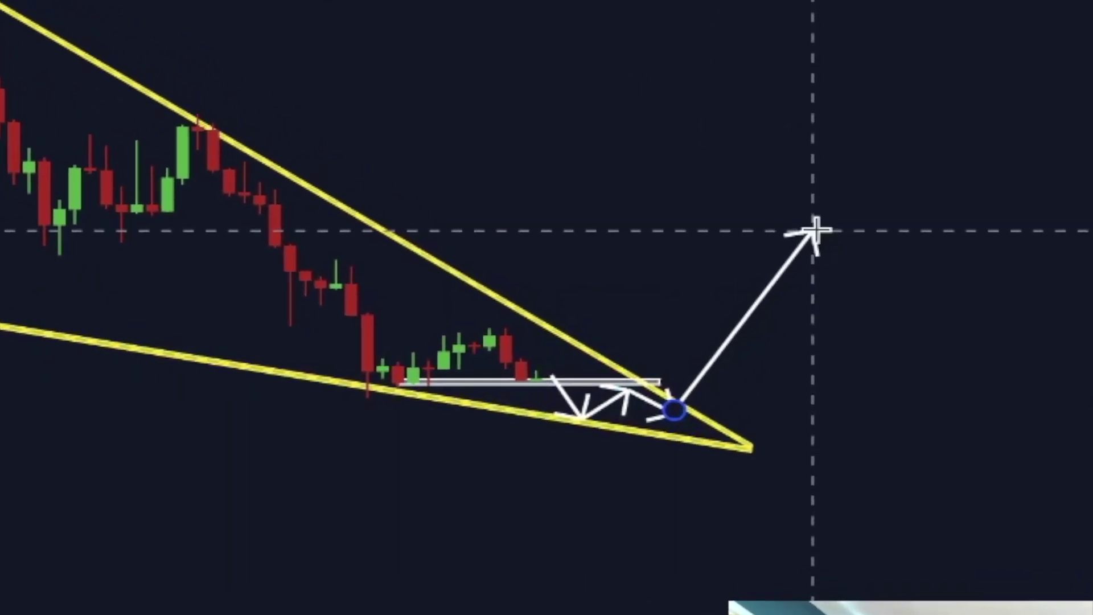
click(857, 154)
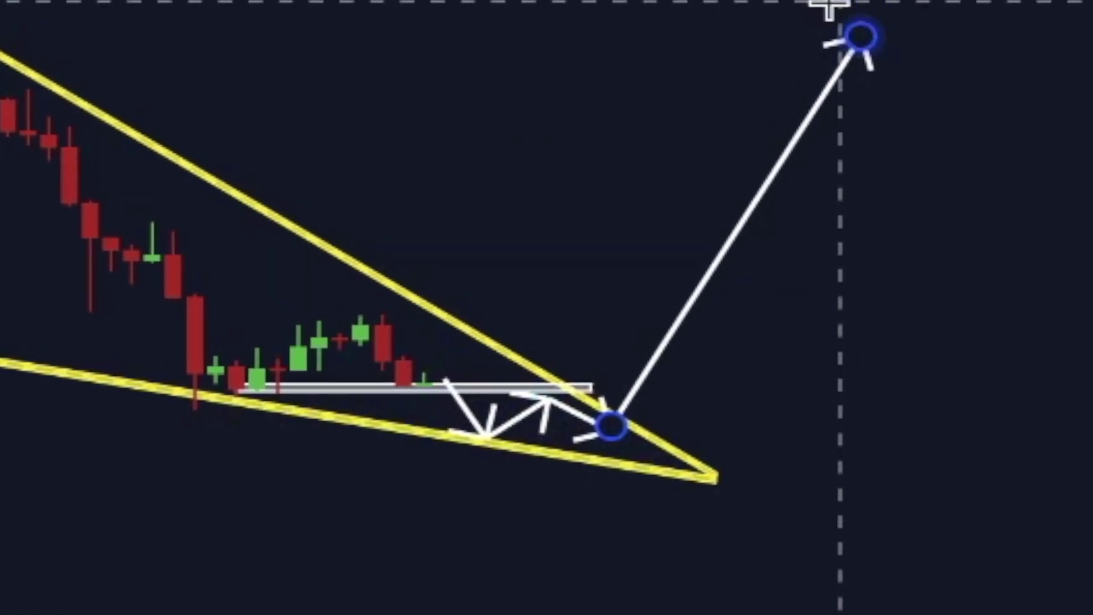
key(super+z)
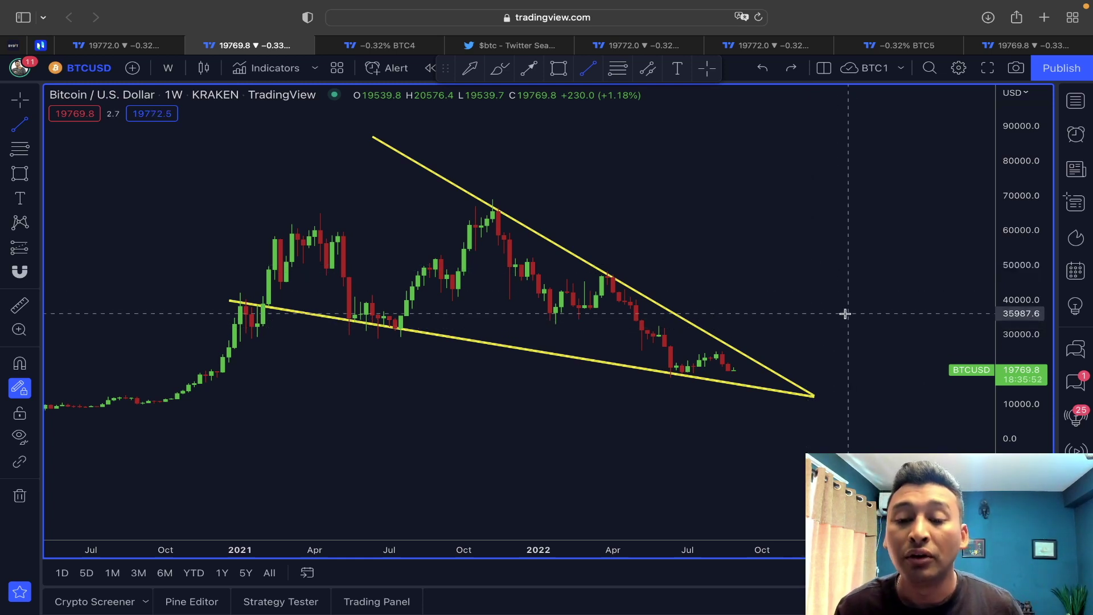
- Brush a path from current price to the wedge's resistance, circle the resistance touches, and mark the lows along the support line
click(499, 68)
click(726, 363)
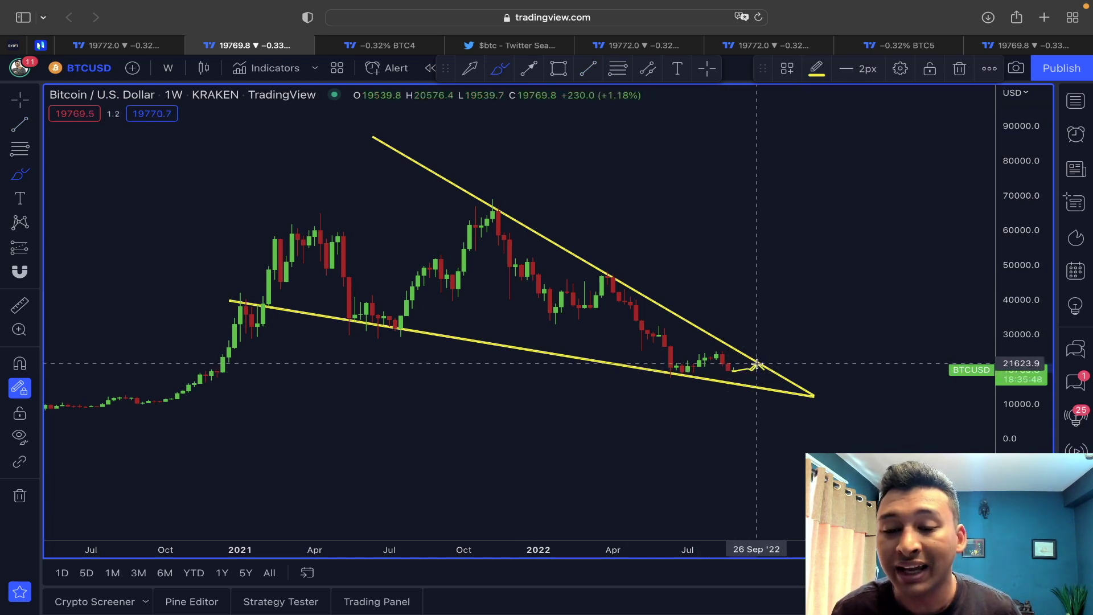
drag(757, 364, 761, 371)
mouse_move(495, 200)
mouse_down()
mouse_move(484, 228)
mouse_move(459, 186)
mouse_up()
mouse_move(619, 256)
mouse_down()
mouse_move(597, 247)
mouse_move(651, 268)
mouse_move(619, 257)
mouse_up()
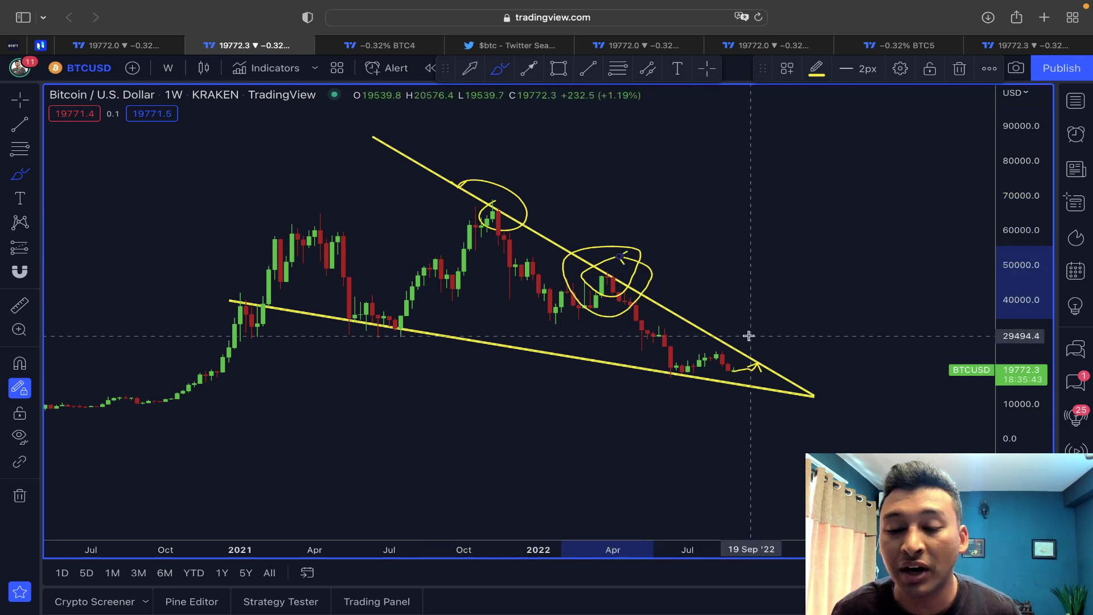
mouse_move(743, 340)
mouse_down()
mouse_move(757, 368)
mouse_move(746, 339)
mouse_move(746, 376)
mouse_move(780, 367)
mouse_move(727, 368)
mouse_move(746, 368)
mouse_up()
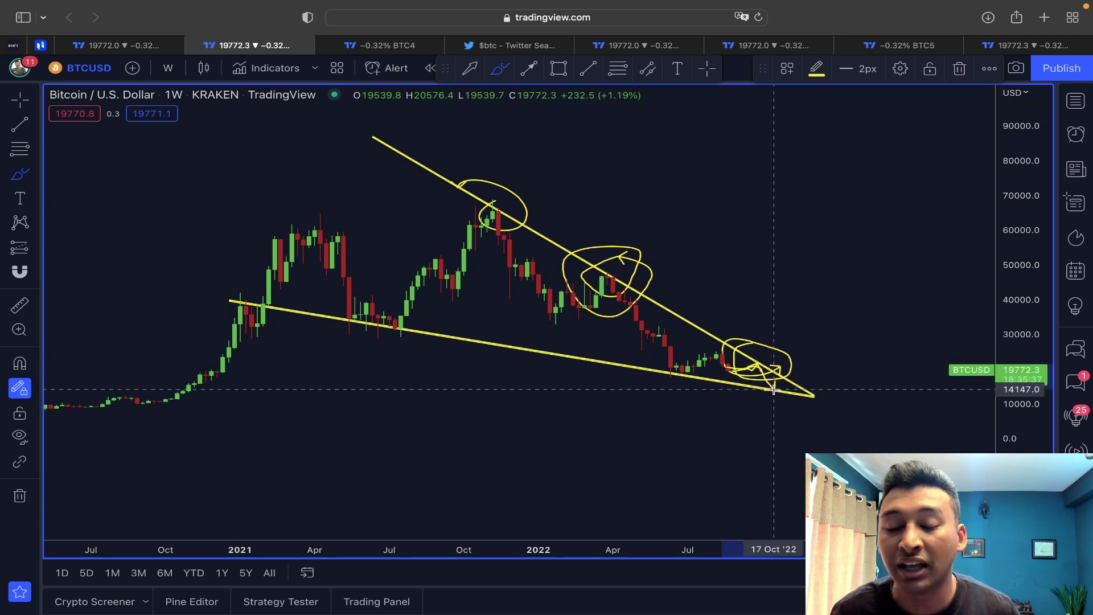
drag(341, 318, 430, 333)
drag(657, 367, 697, 389)
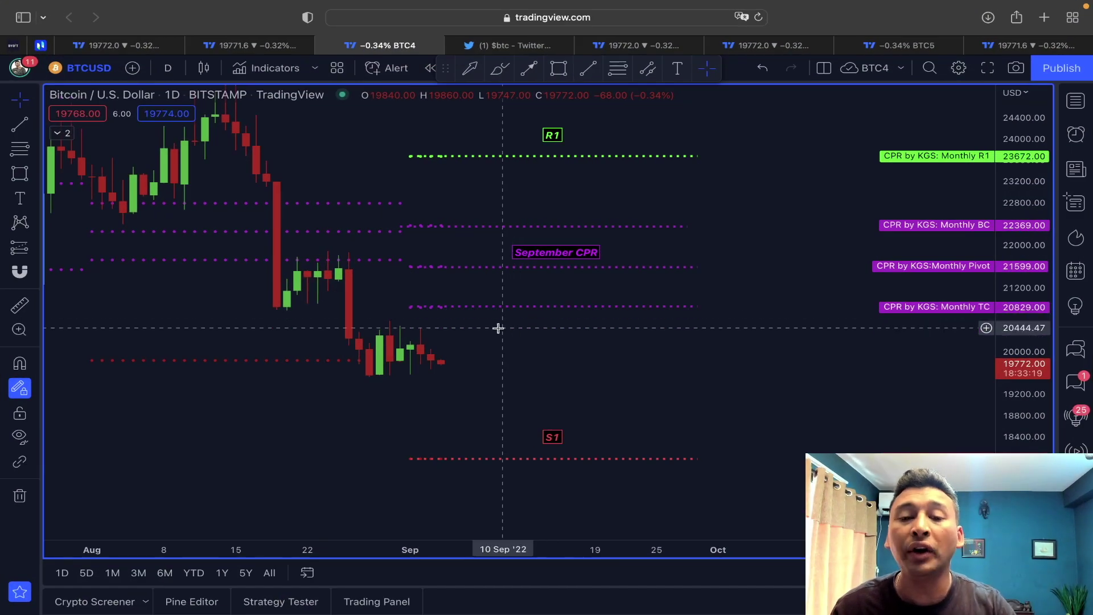
- On the daily September CPR chart, box the level just below the late-August low until 1 Oct '22 and draw an arrow down toward S1
drag(510, 360, 501, 362)
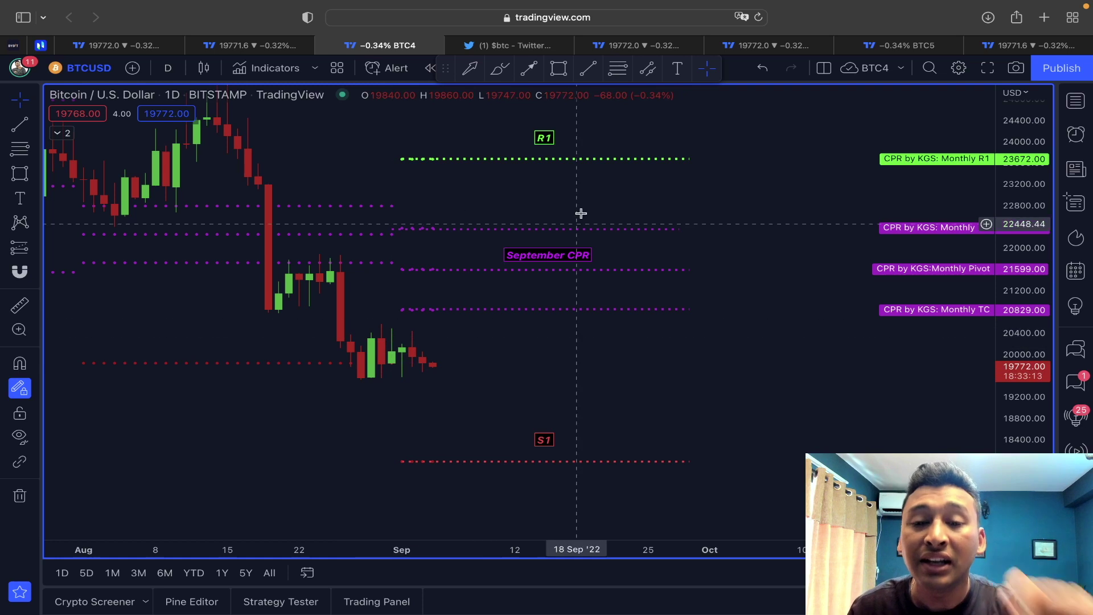
drag(358, 380, 709, 382)
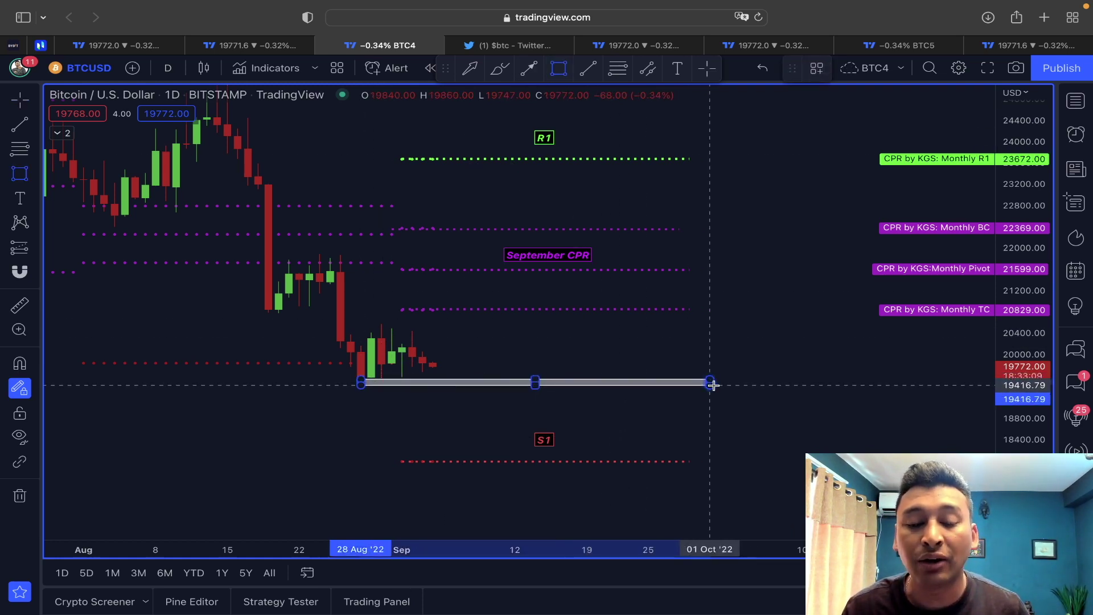
click(529, 68)
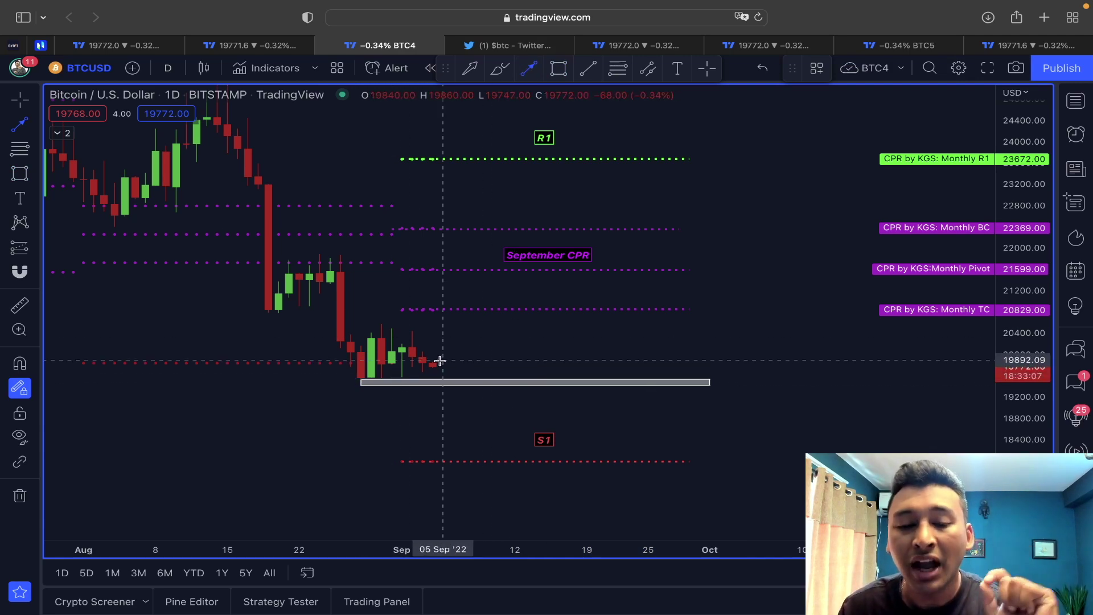
click(433, 364)
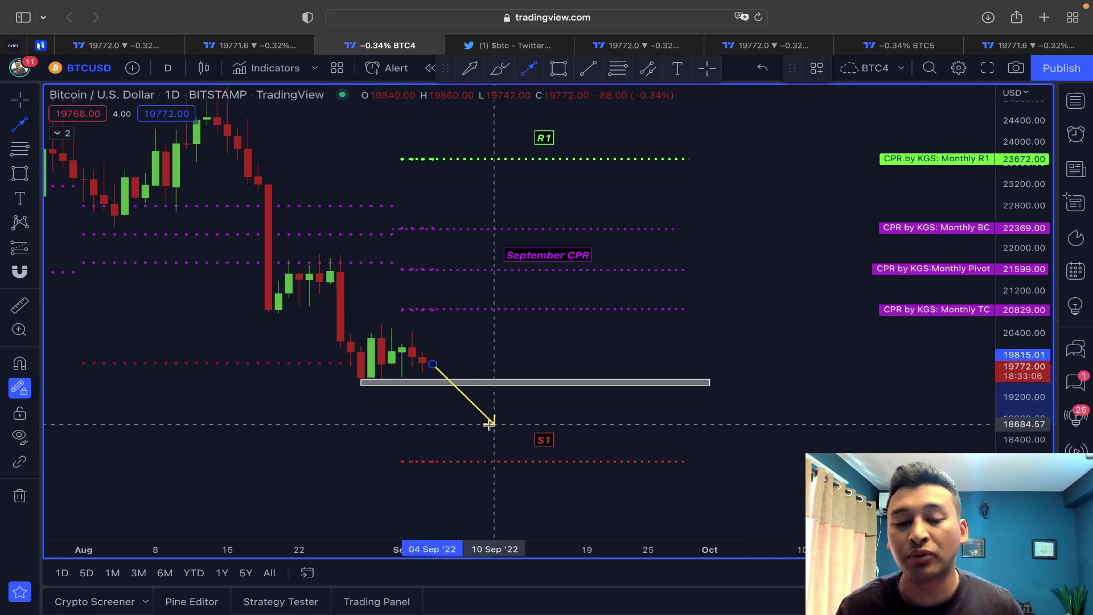
click(506, 454)
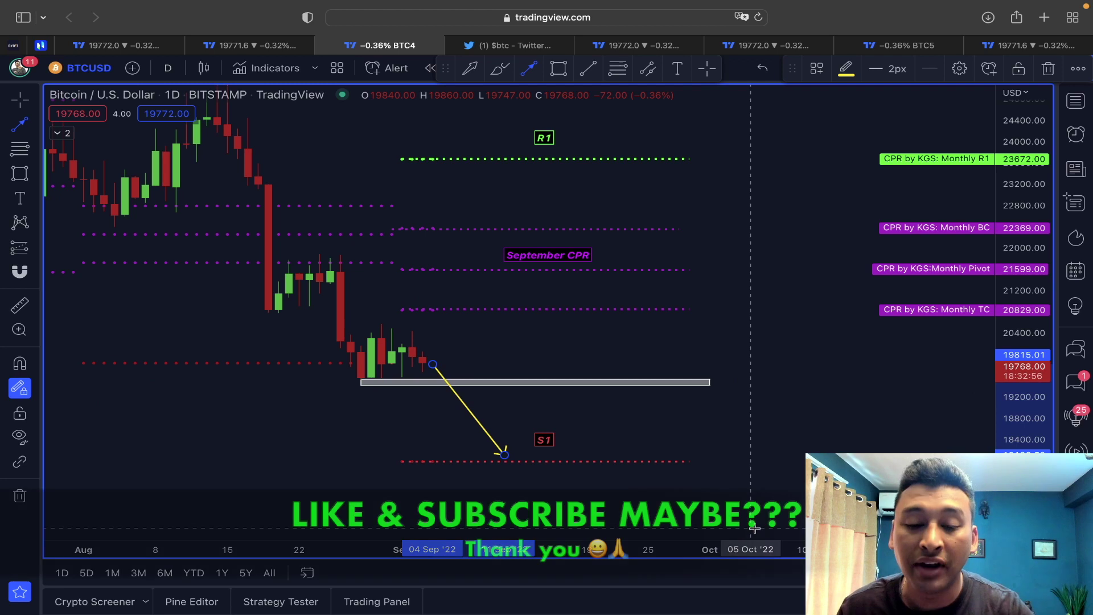
- Box the S1 level from 1 to 30 Sep '22 and undo both boxes and the arrow
click(563, 68)
drag(401, 457, 702, 467)
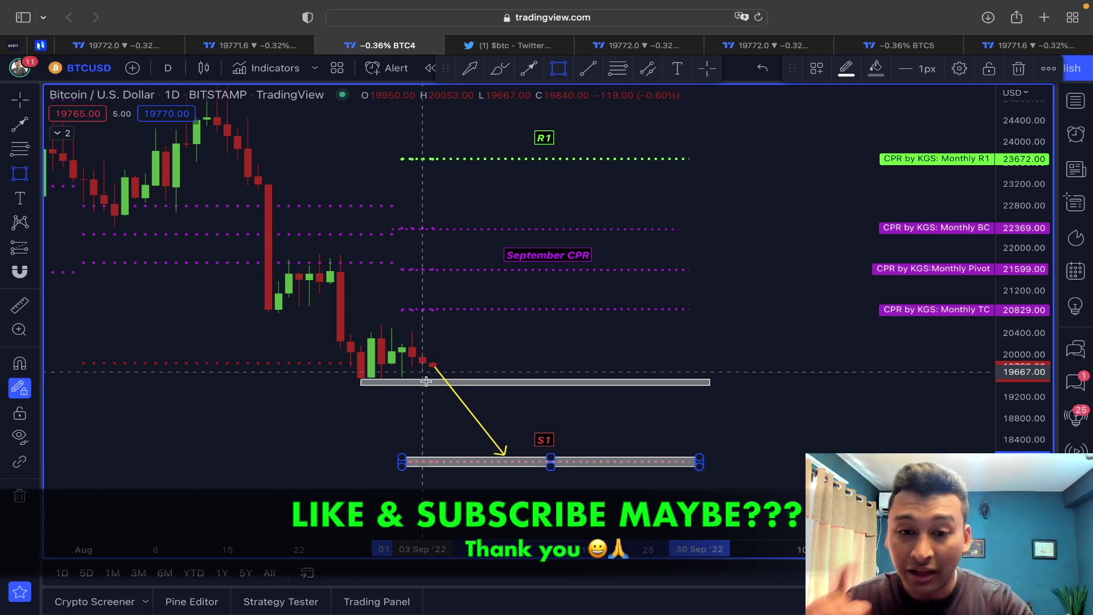
key(super+z)
key(super+z)
key(super+z)
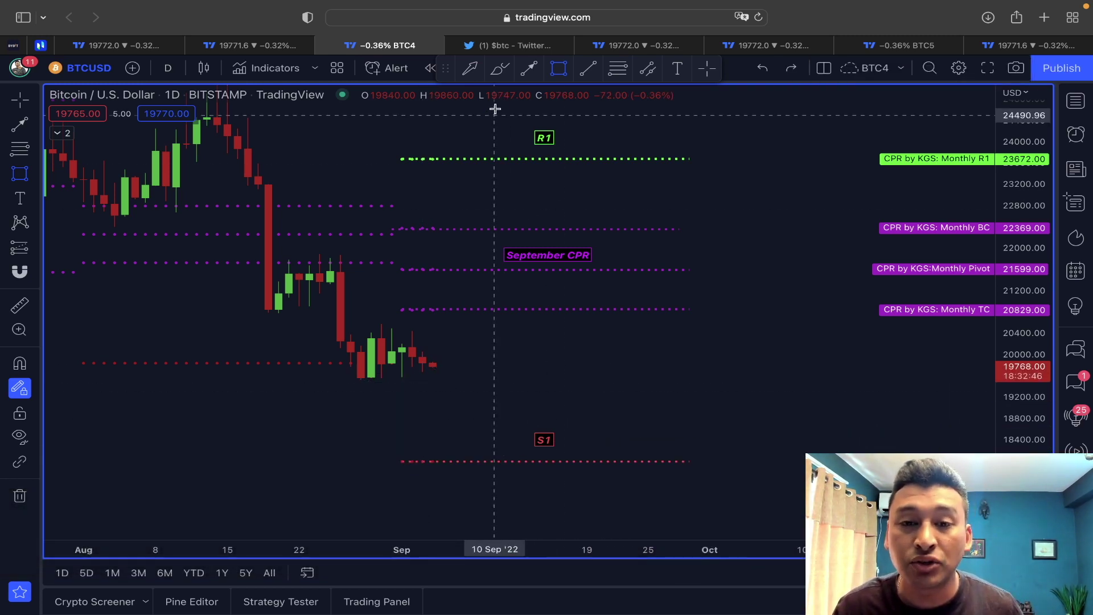
- Draw a thin support rectangle at about 19,442–19,532 from 27 Aug to 2 Oct '22 on the daily chart
click(558, 69)
drag(350, 380, 720, 382)
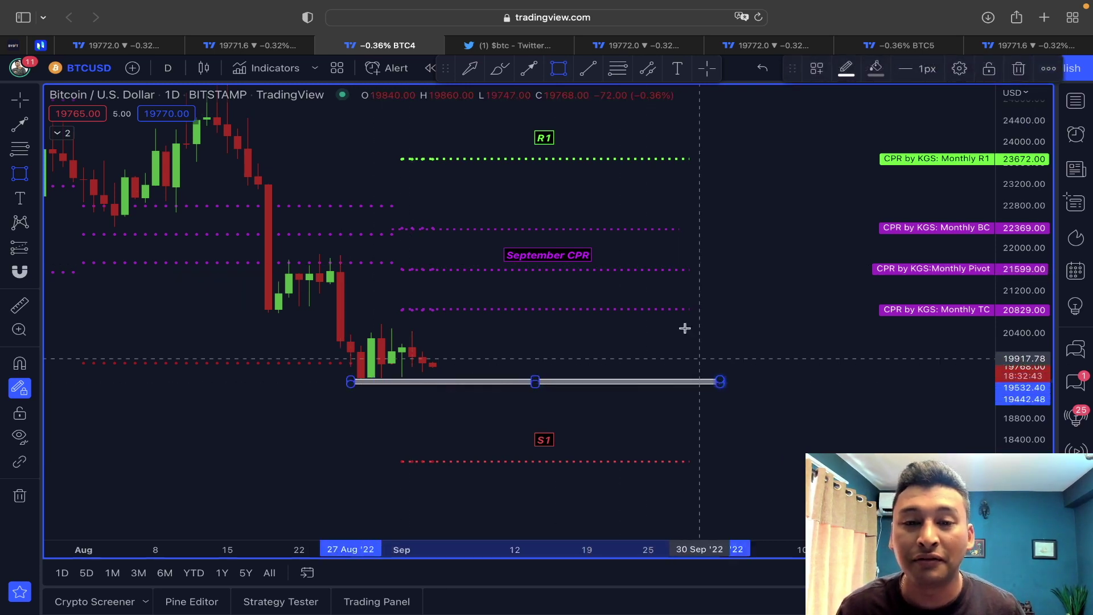
- Brush a rise into the September CPR with one branch toward R1 and one falling below support, and undo the strokes
click(501, 69)
mouse_move(427, 361)
mouse_down()
mouse_move(440, 366)
mouse_move(527, 300)
mouse_up()
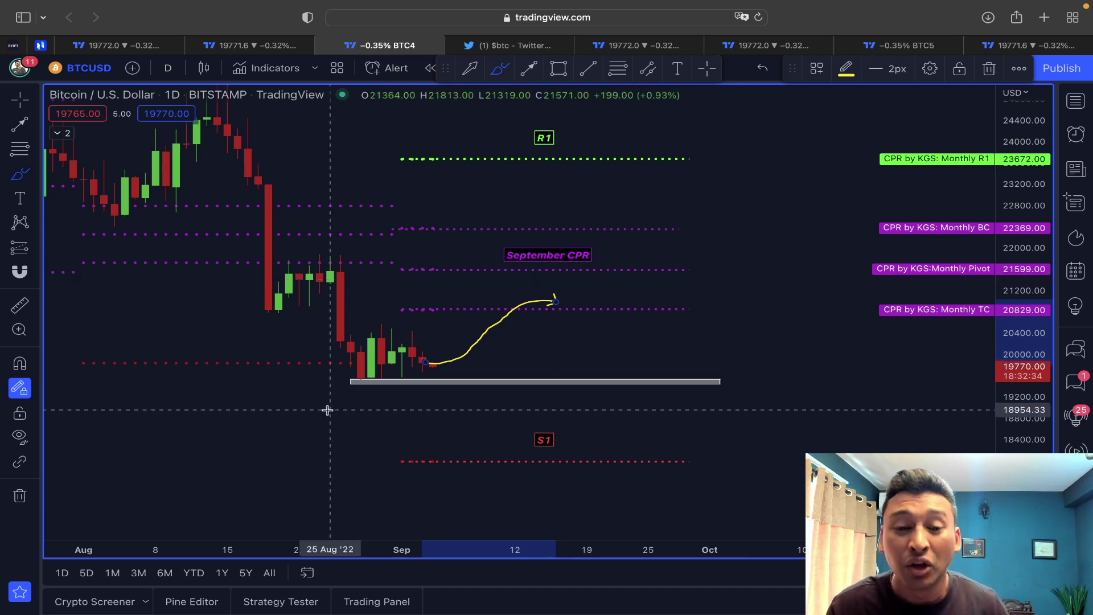
mouse_move(544, 296)
mouse_down()
mouse_move(556, 301)
mouse_move(754, 183)
mouse_up()
drag(599, 299, 807, 429)
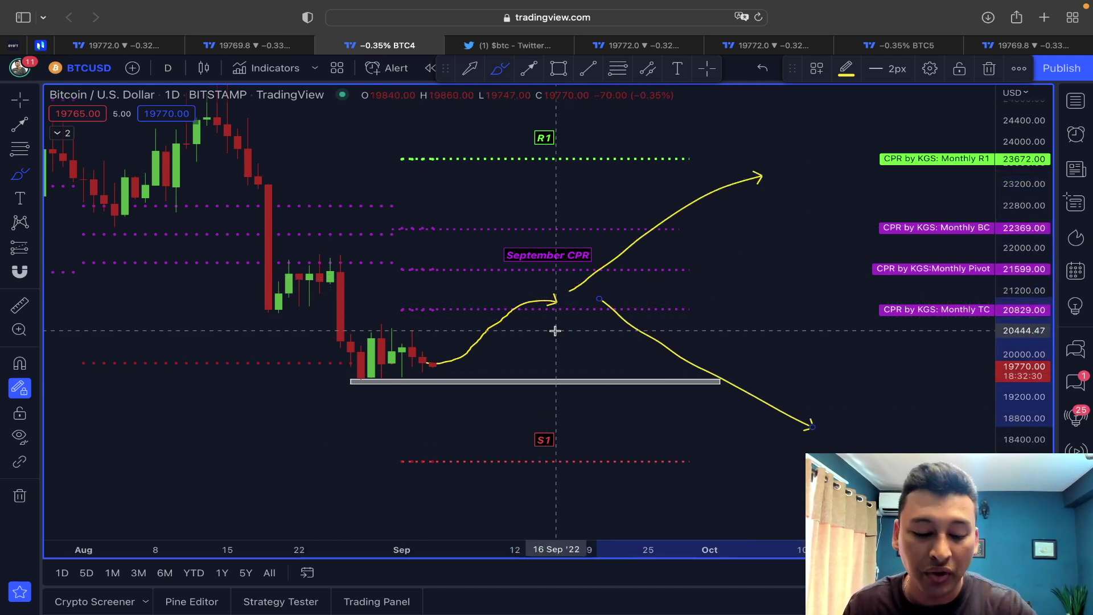
key(super+z)
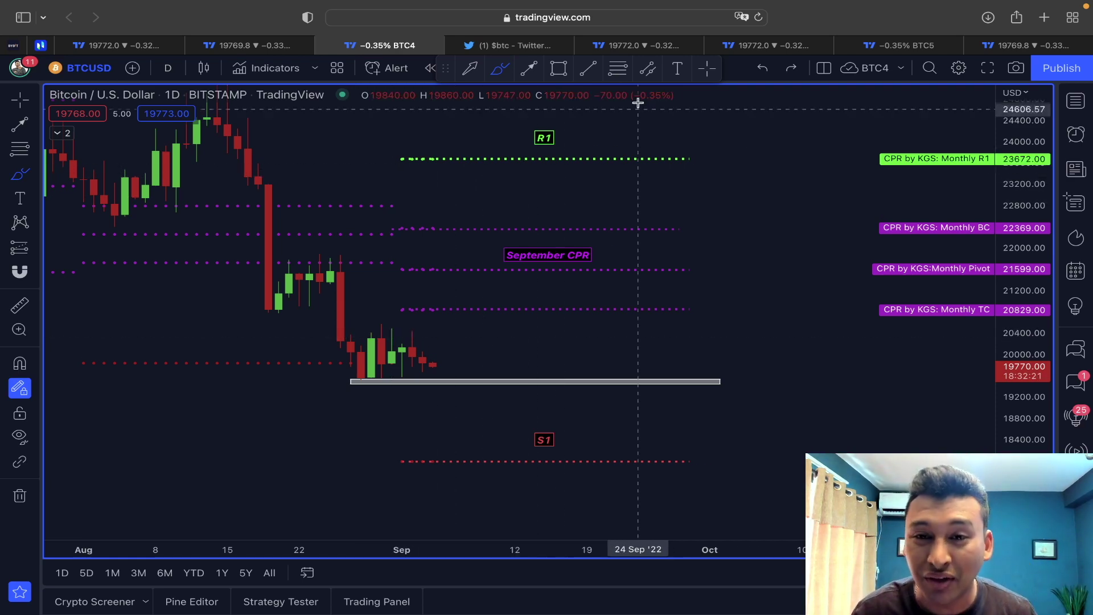
- On the 4-hour chart, circle the breakdowns of the first and third ascending channels and brush the retest paths and the first channel's drop
click(639, 46)
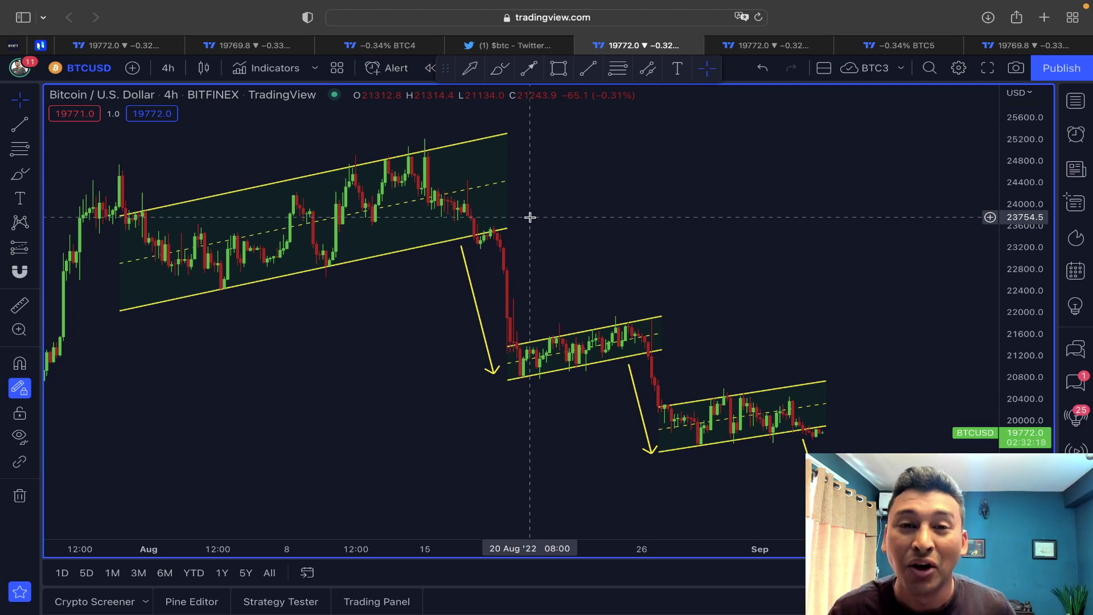
right_click(732, 237)
mouse_move(711, 230)
mouse_down()
mouse_move(665, 230)
mouse_move(685, 229)
mouse_up()
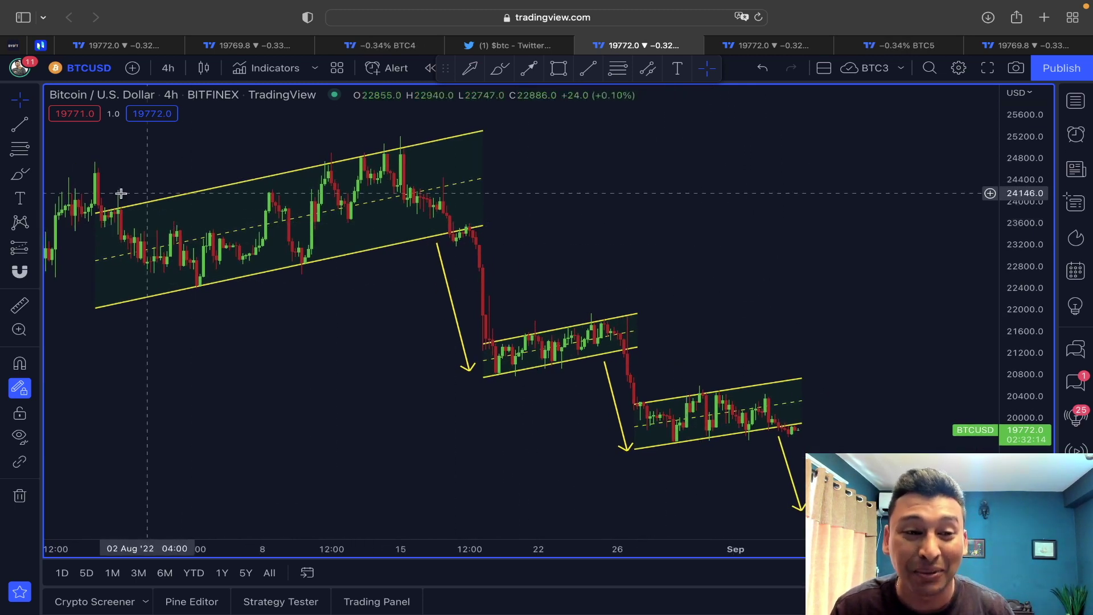
click(34, 174)
click(85, 256)
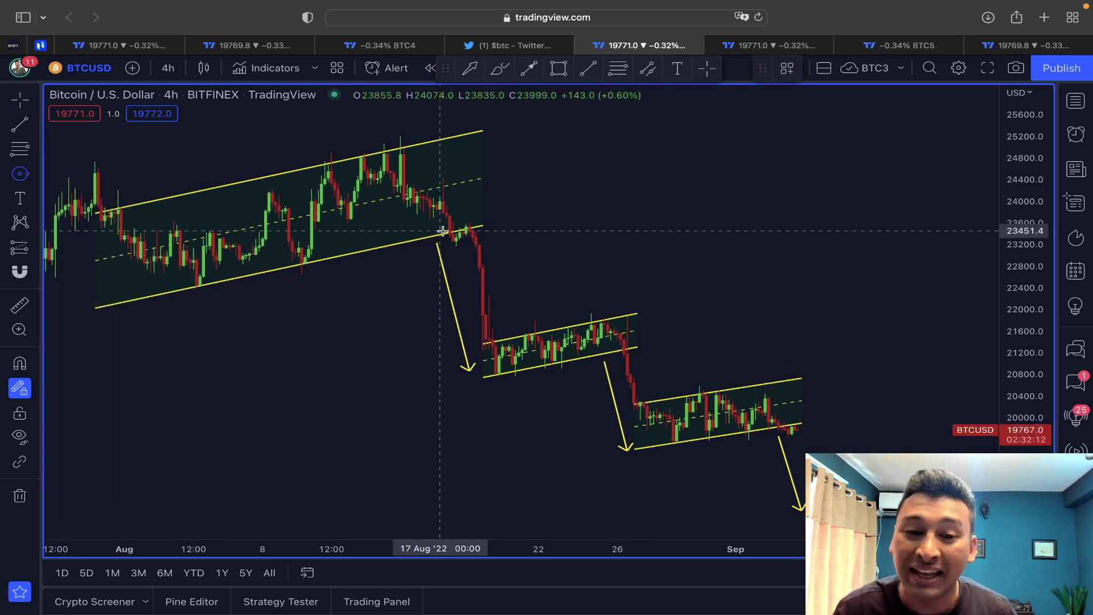
drag(456, 230, 463, 246)
click(466, 248)
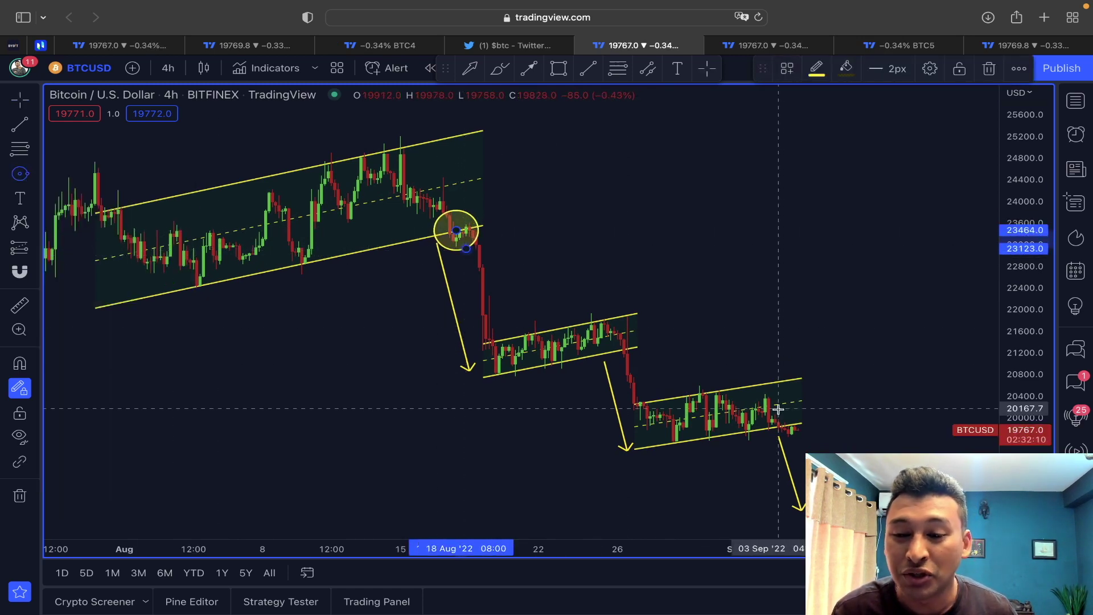
click(792, 422)
click(798, 441)
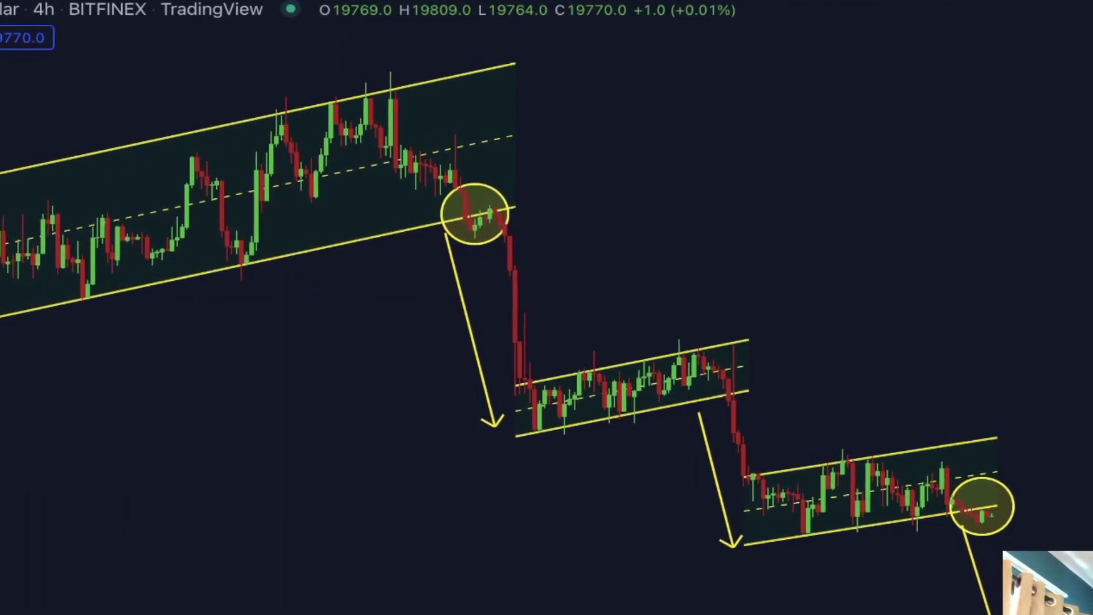
mouse_move(470, 215)
mouse_down()
mouse_move(478, 235)
mouse_move(498, 209)
mouse_move(565, 244)
mouse_move(569, 472)
mouse_up()
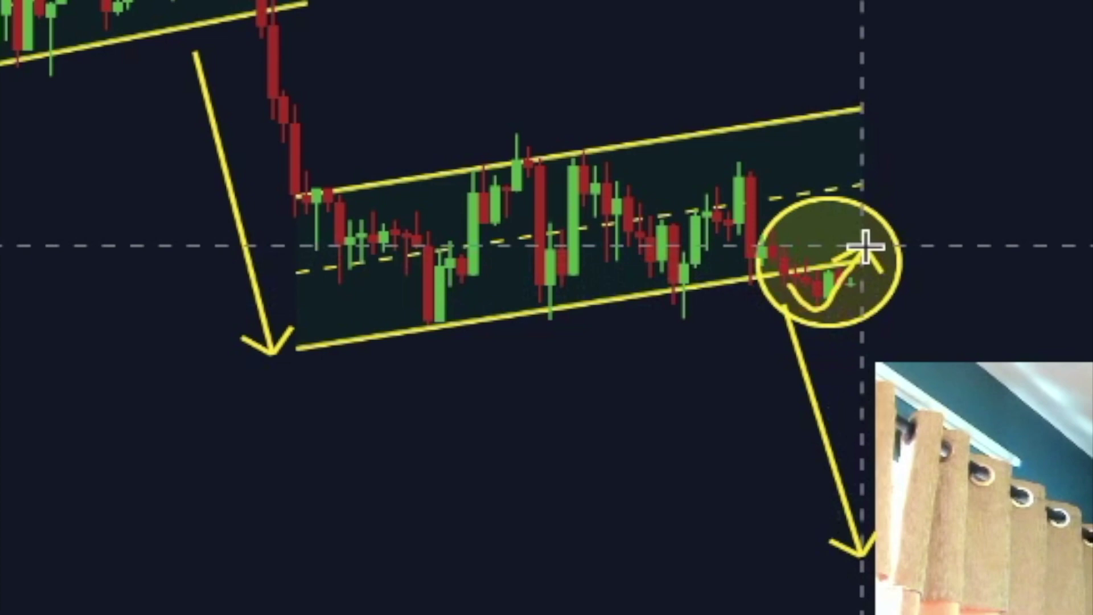
mouse_move(866, 245)
mouse_down()
mouse_move(903, 261)
mouse_move(1008, 507)
mouse_move(1039, 507)
mouse_up()
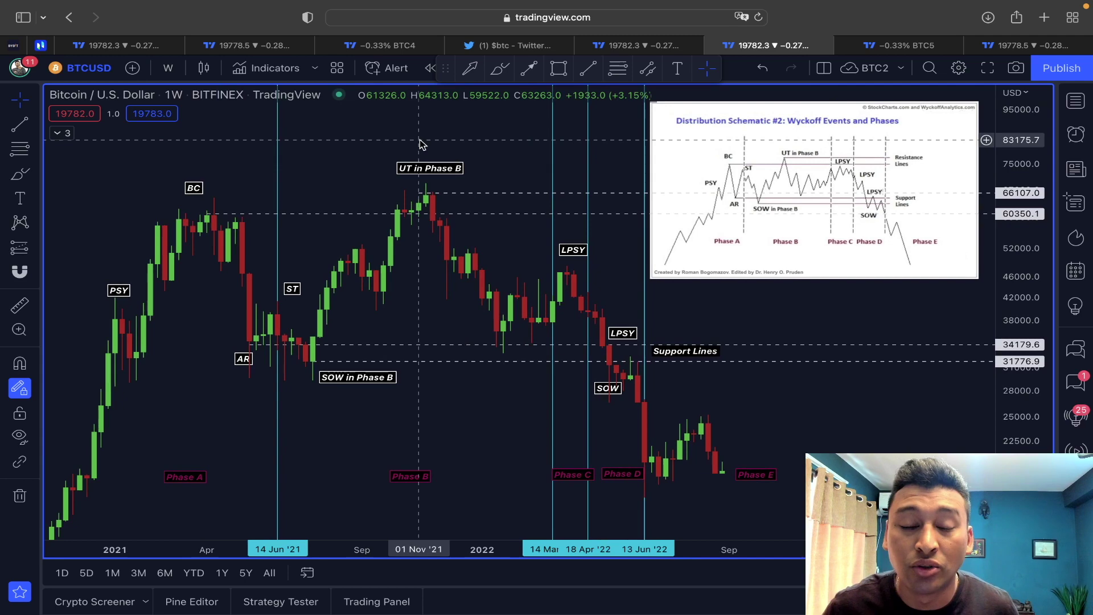
- On the weekly Wyckoff chart, enlarge the distribution schematic to examine its phases, shrink it again and move it clear of the candles
scroll(398, 191, up, 3)
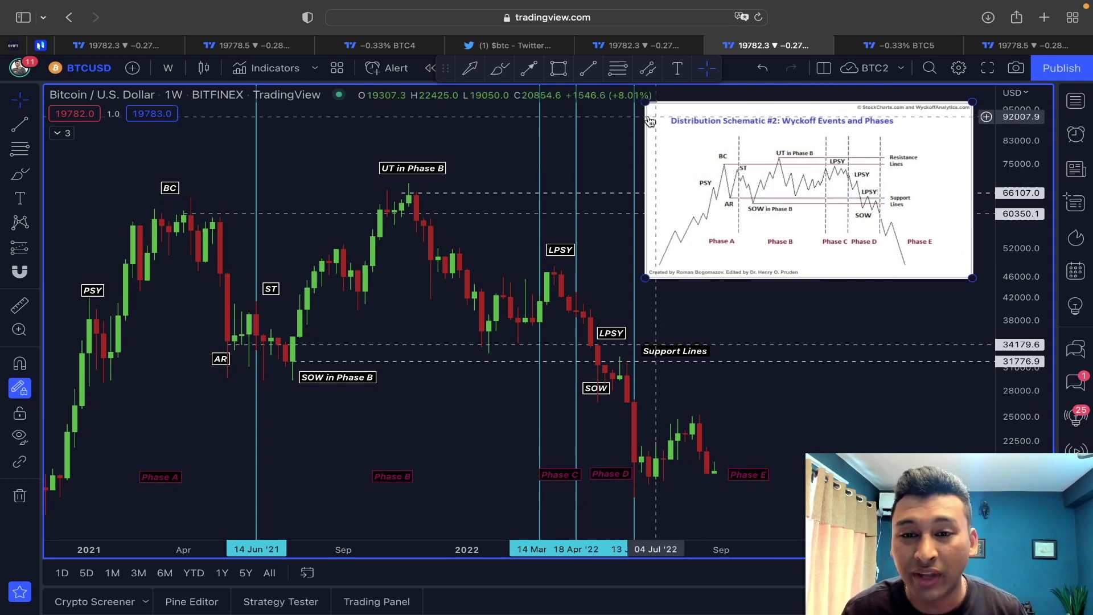
drag(646, 279, 138, 461)
drag(453, 373, 407, 371)
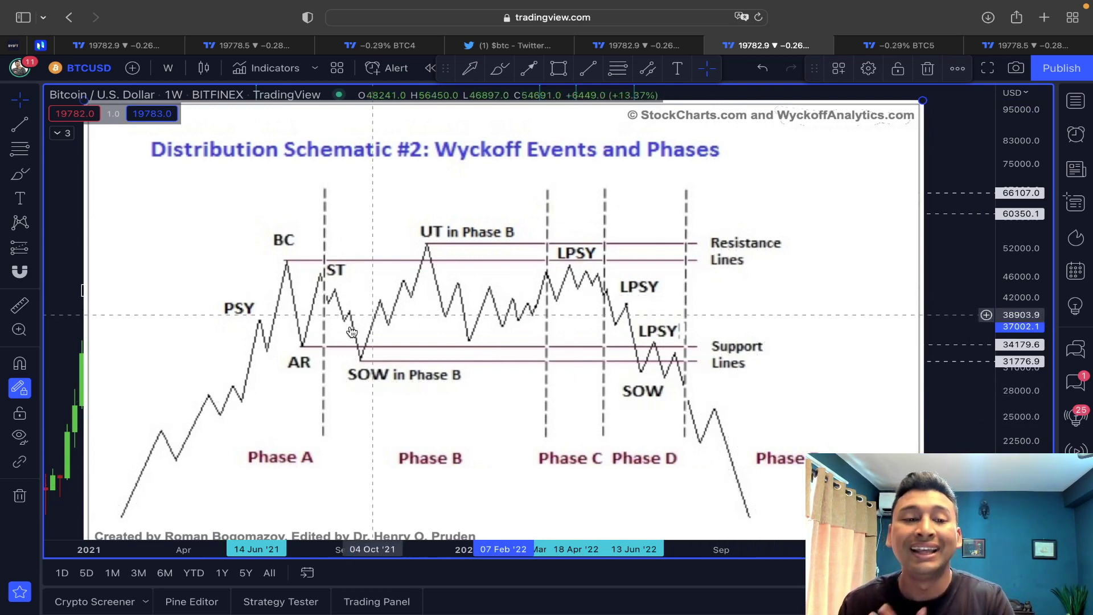
drag(132, 515, 139, 496)
drag(89, 537, 555, 283)
drag(628, 211, 724, 219)
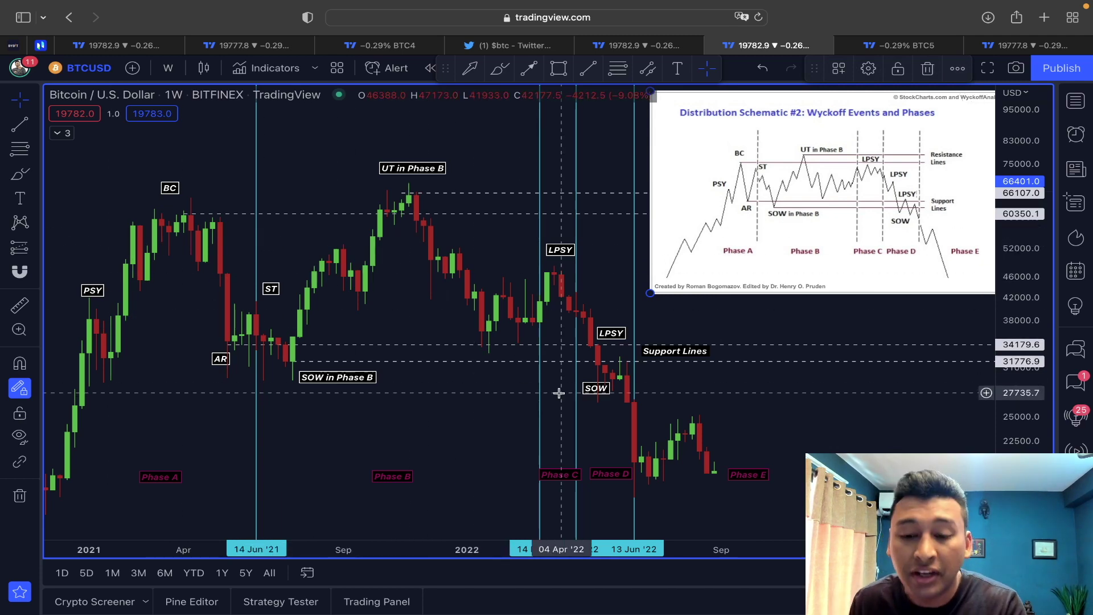
- Box the June 2022 low near Phase E as support and draw arrows breaking below it, retesting it and falling further
click(558, 69)
click(635, 477)
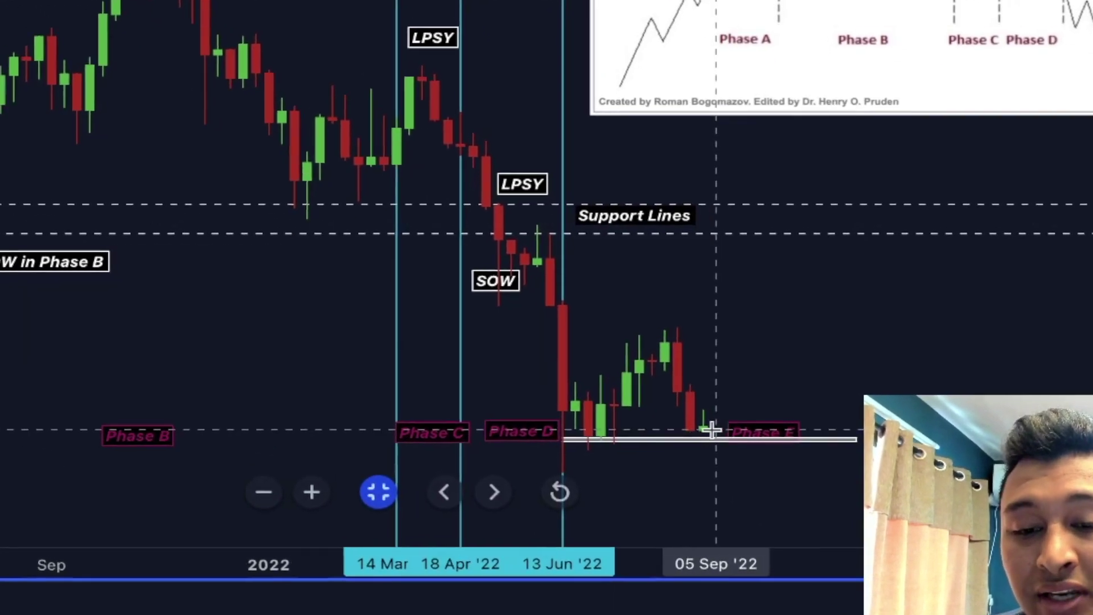
mouse_move(707, 418)
mouse_down()
mouse_move(733, 459)
mouse_move(786, 425)
mouse_move(866, 517)
mouse_up()
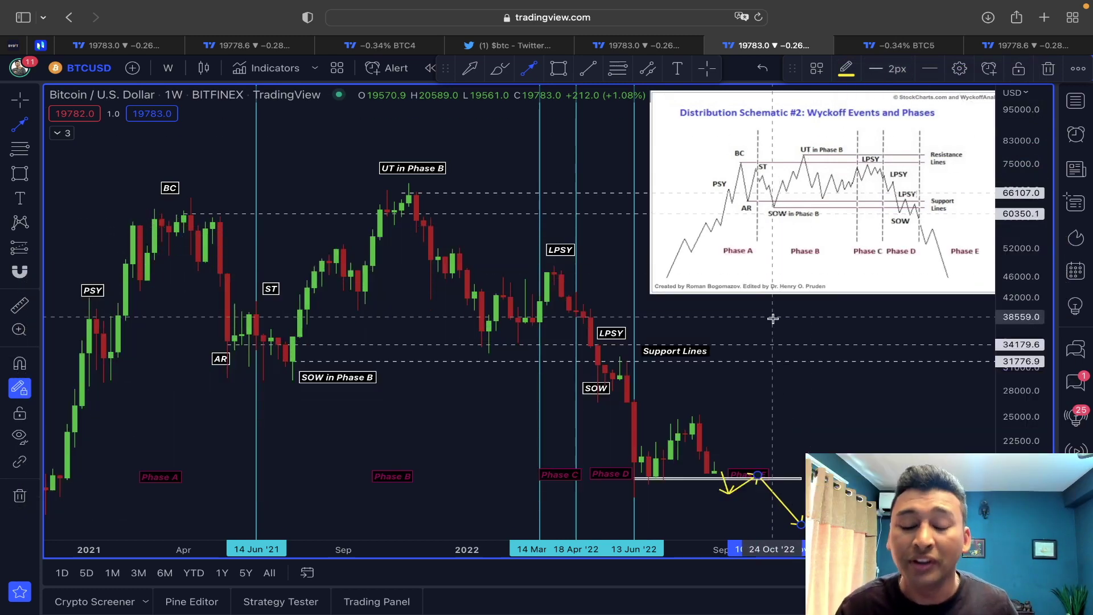
- Brush a rally from the projected low up to about 53,600, undo it, and loop a freehand circle around the Phase B to Phase E structure
drag(801, 523, 986, 241)
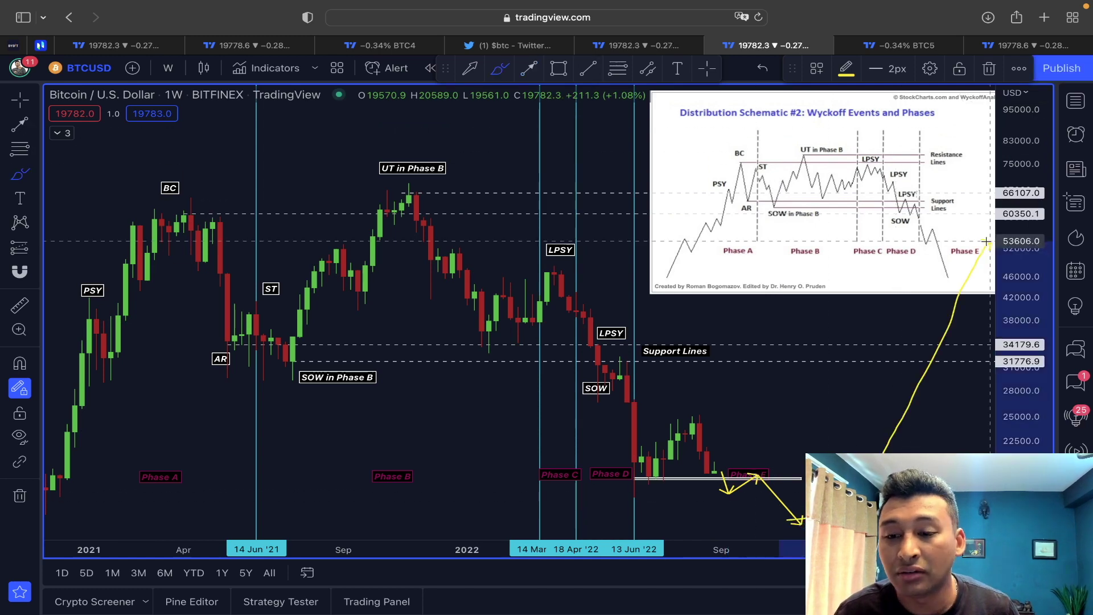
key(super+z)
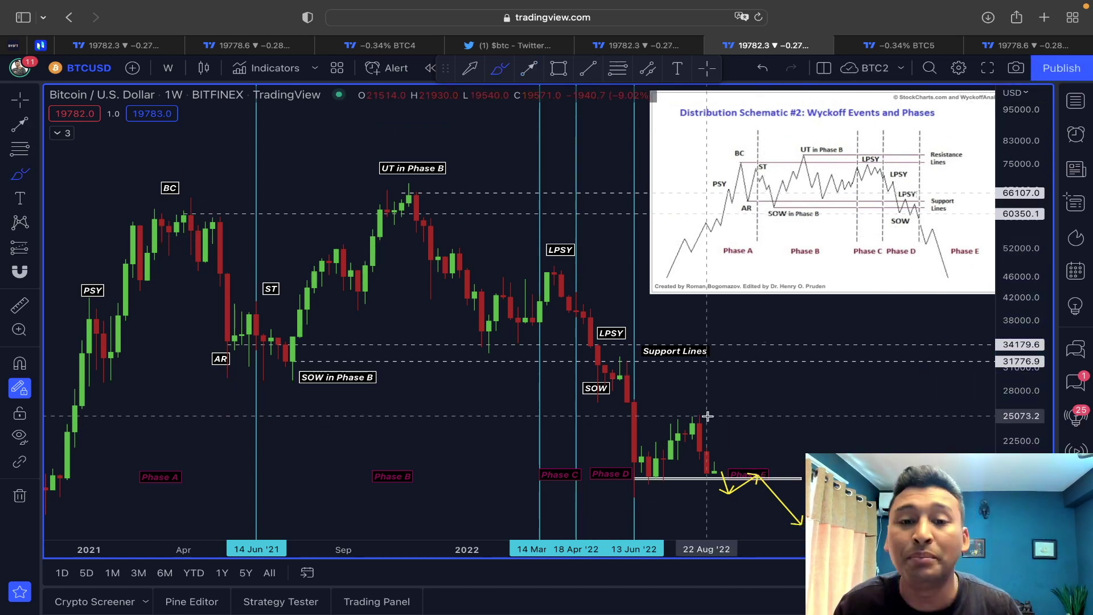
mouse_move(363, 148)
mouse_down()
mouse_move(310, 154)
mouse_move(267, 387)
mouse_move(626, 204)
mouse_move(353, 150)
mouse_up()
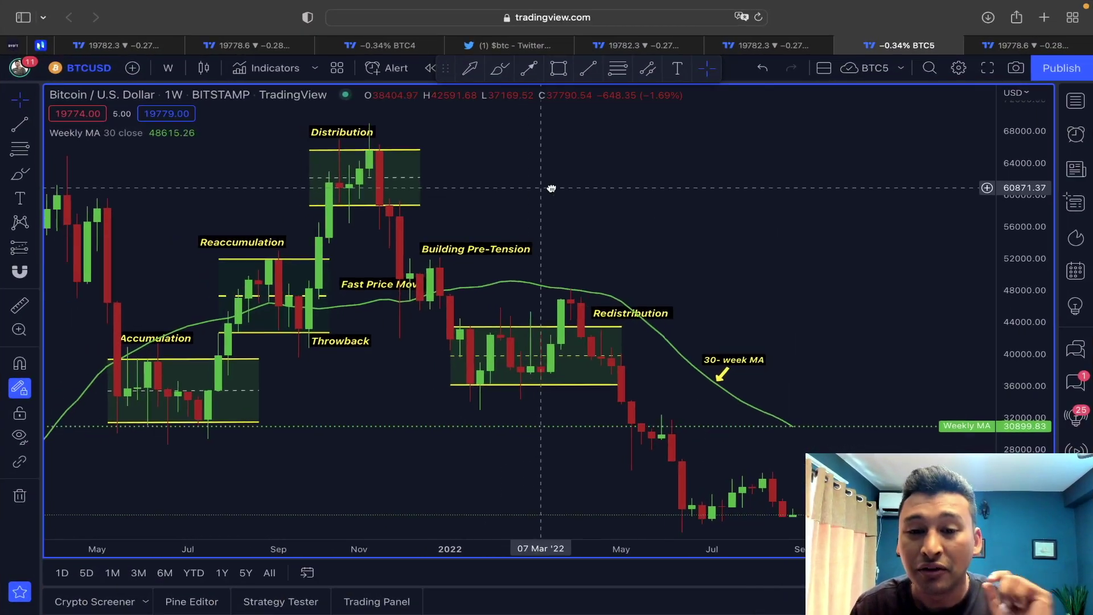
- On the weekly BTC5 chart, examine the accumulation, distribution and redistribution ranges against the 30-week moving average
drag(550, 188, 637, 180)
scroll(610, 188, up, 2)
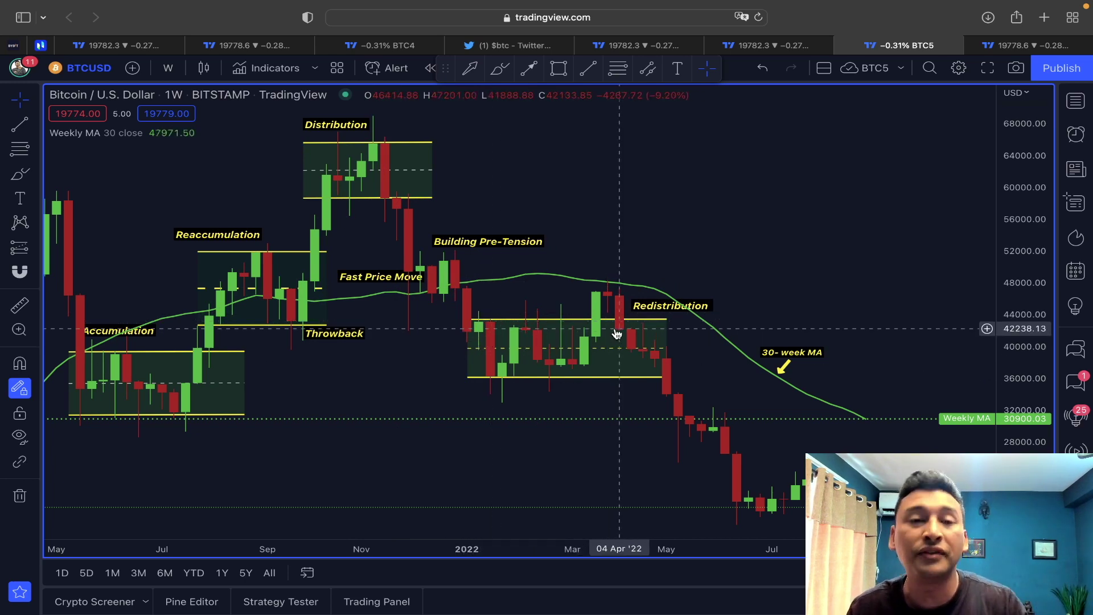
drag(712, 254, 696, 243)
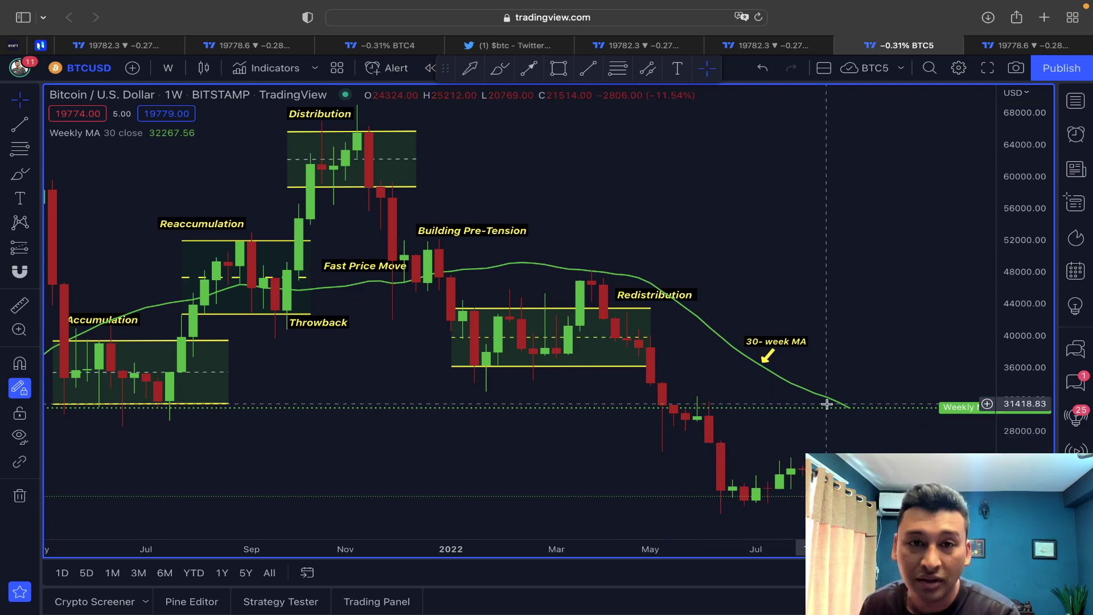
- Examine the "Ideal Buy for Investor" diagram and the Wyckoff accumulation, breakout and markup schematic beyond the weekly candles
scroll(798, 309, down, 1)
drag(802, 225, 504, 328)
drag(674, 240, 506, 448)
scroll(505, 448, down, 1)
drag(532, 488, 441, 490)
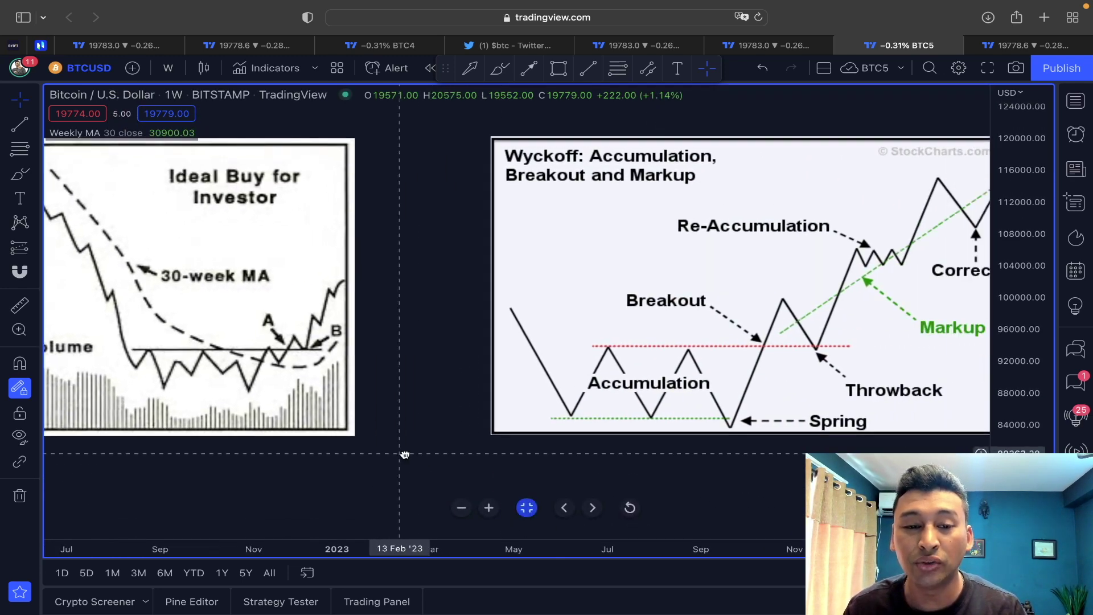
drag(387, 454, 423, 456)
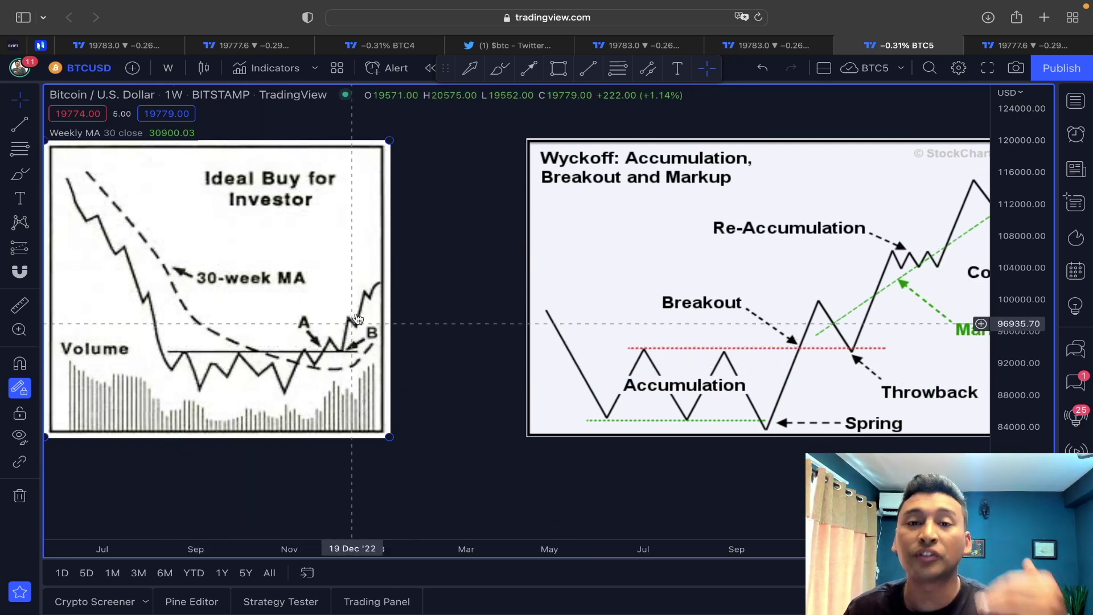
- Review the earlier charts in turn, from the weekly Wyckoff distribution and 4-hour channels back to the daily Alligator and MACD crossovers
click(767, 45)
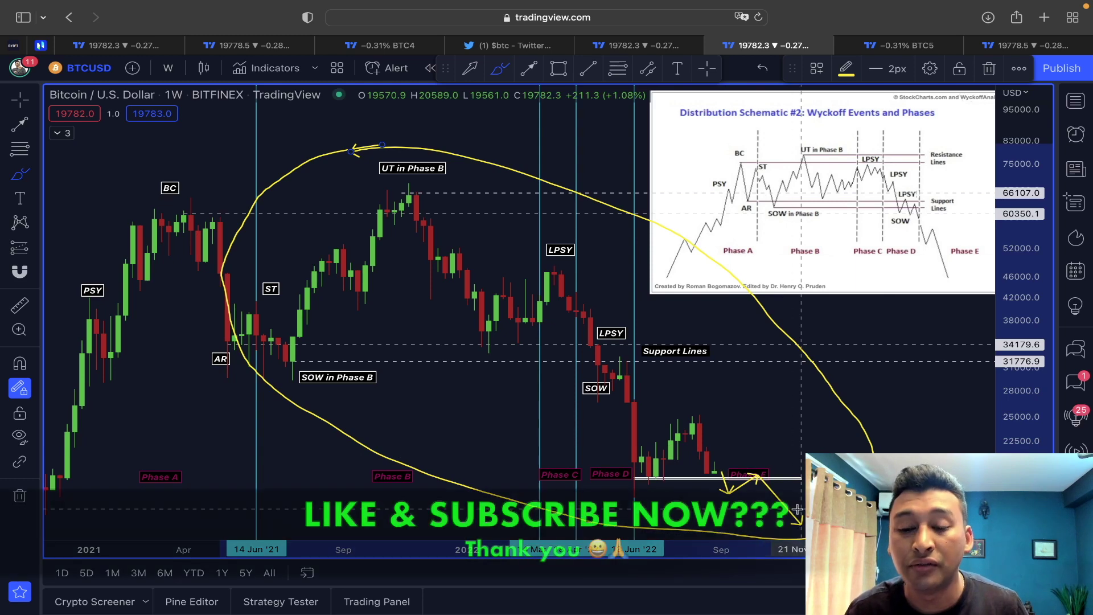
click(928, 50)
click(764, 46)
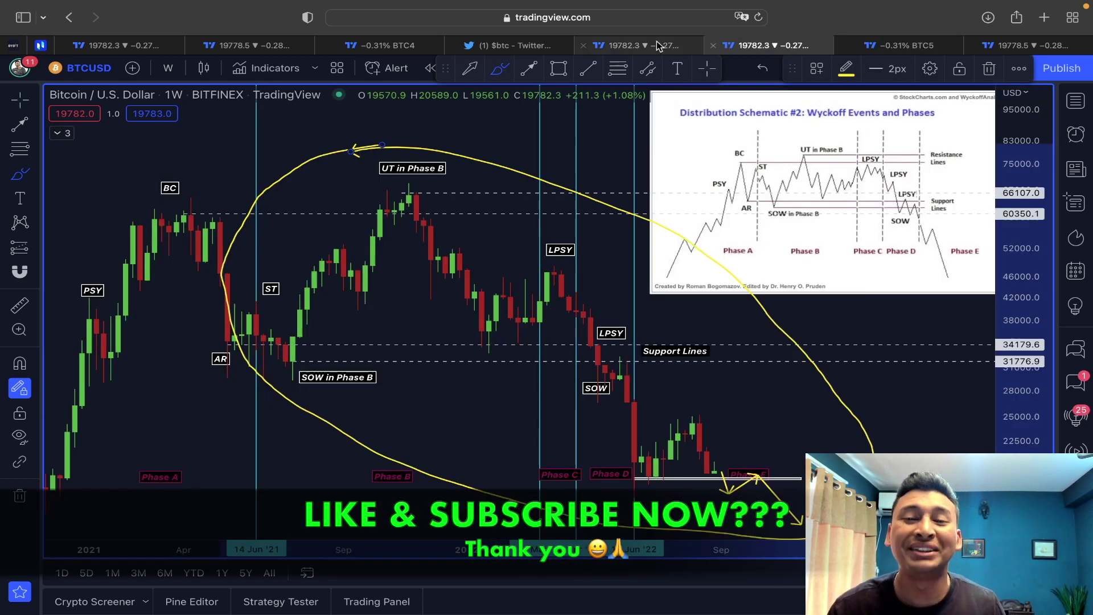
click(643, 46)
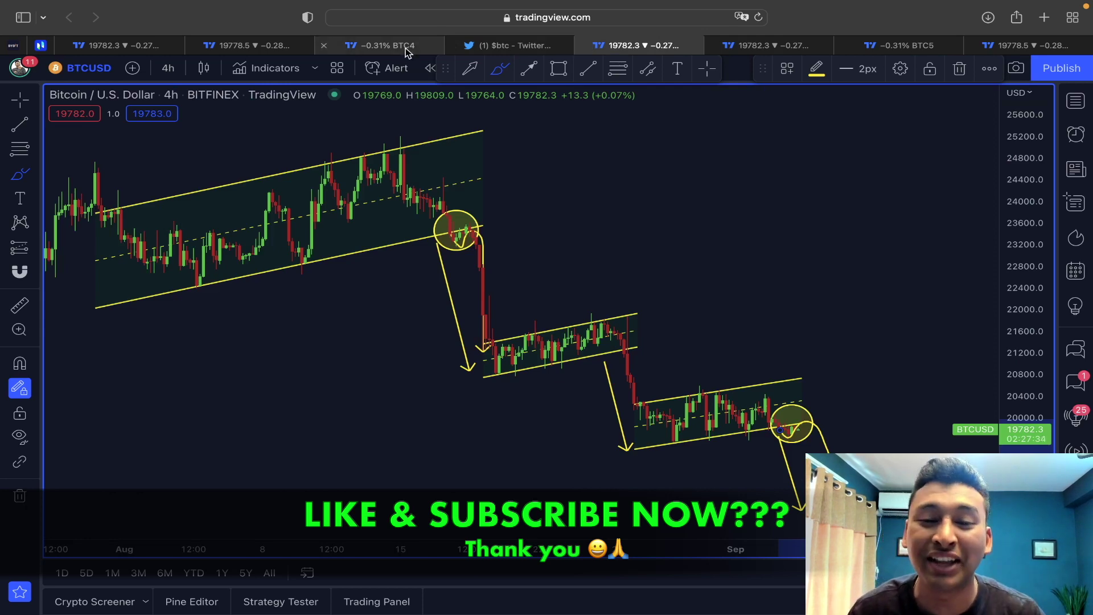
click(405, 48)
click(225, 47)
click(94, 39)
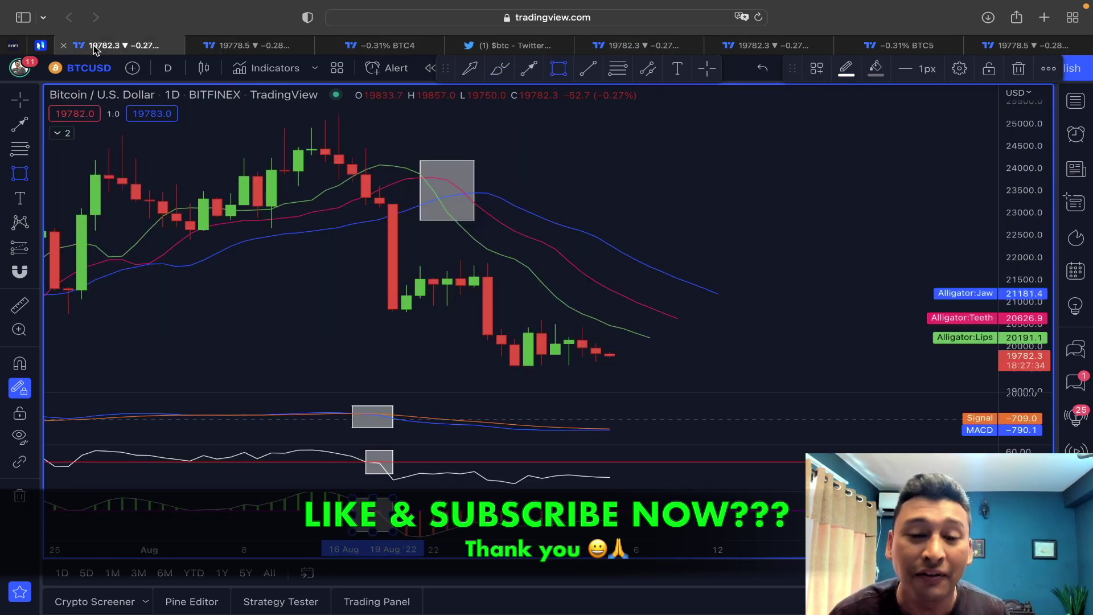